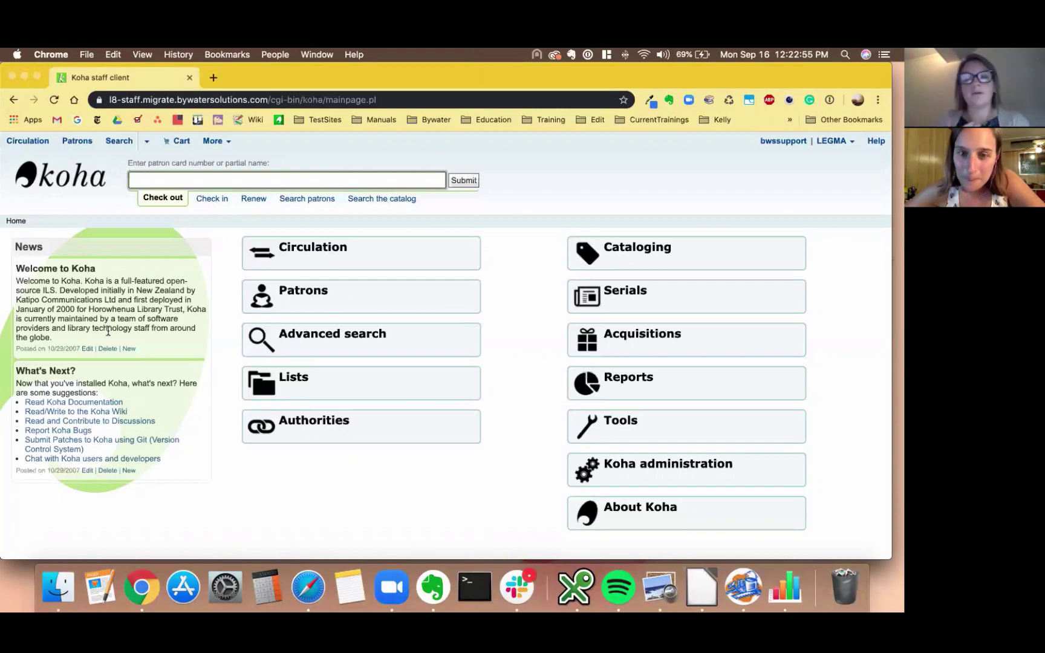
Go to Tools › Import patrons and highlight the note requiring valid branchcode and categorycode
click(633, 437)
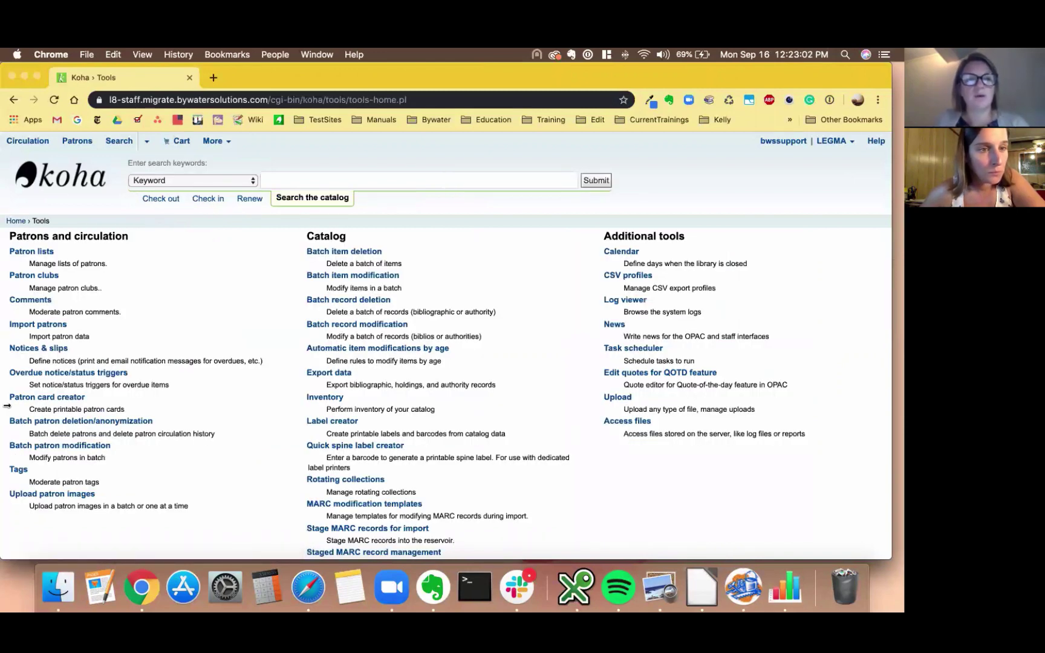
click(18, 326)
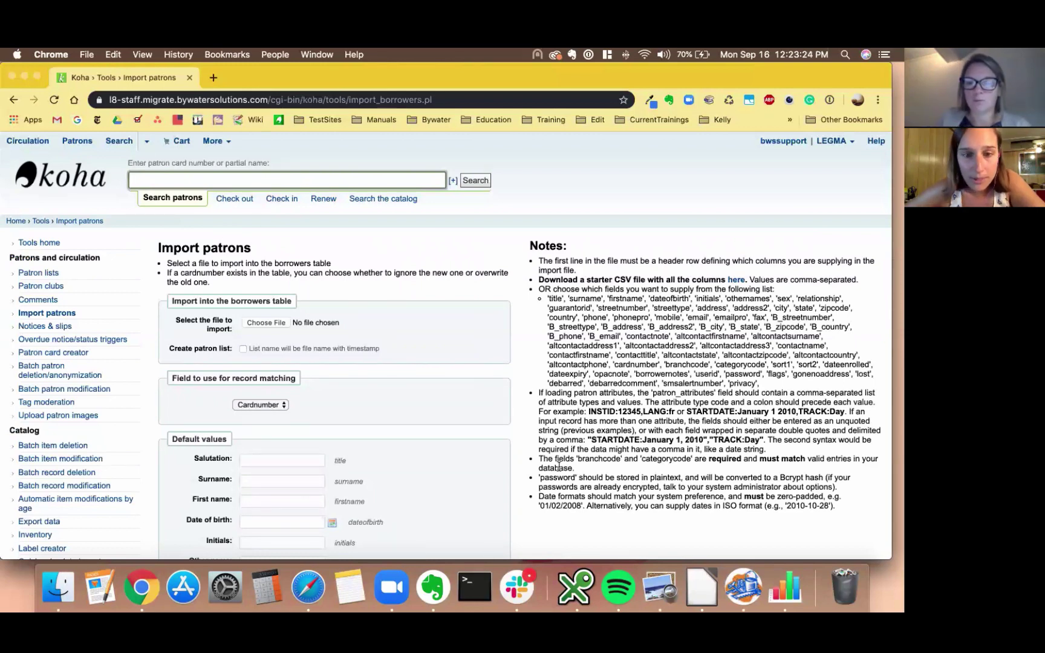
drag(576, 470, 537, 464)
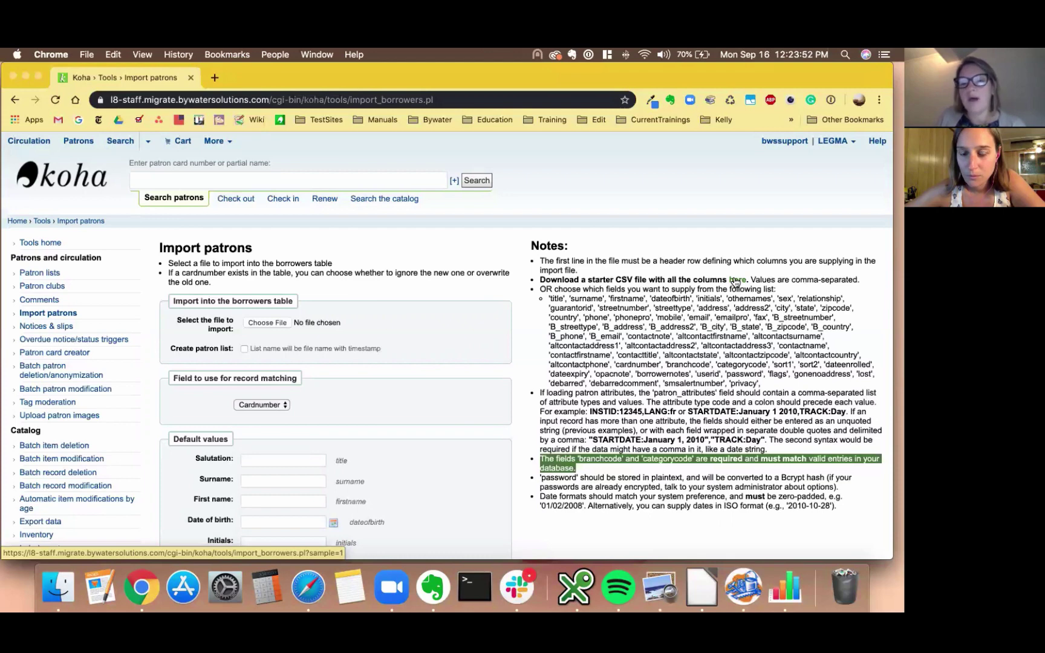
Download the starter patron_import.csv, view its header columns in Calc, then minimize Calc
click(736, 282)
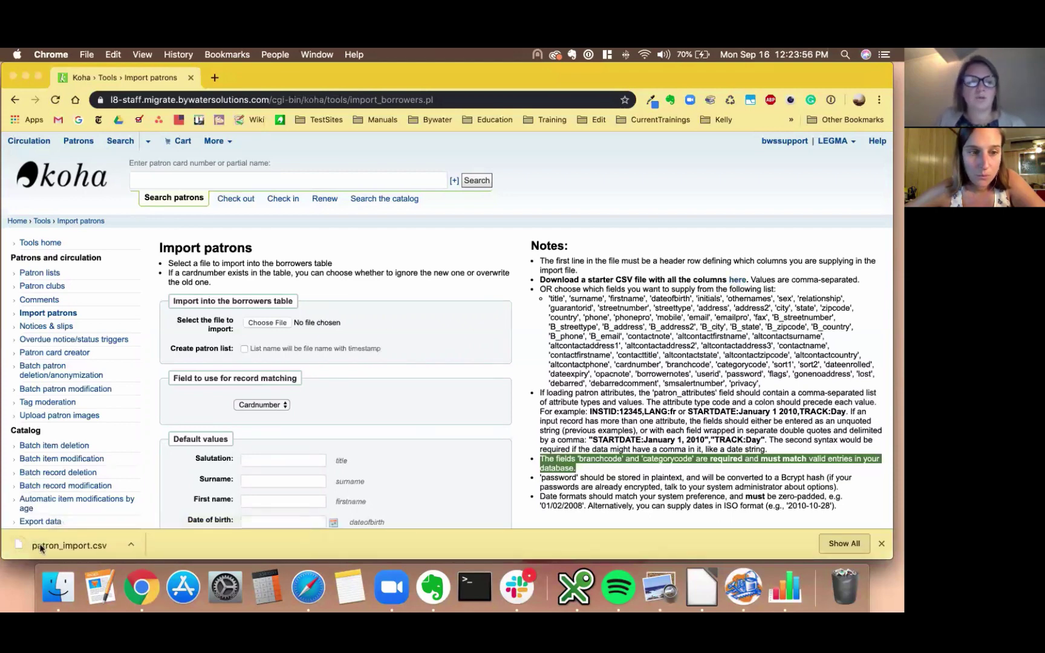
click(55, 546)
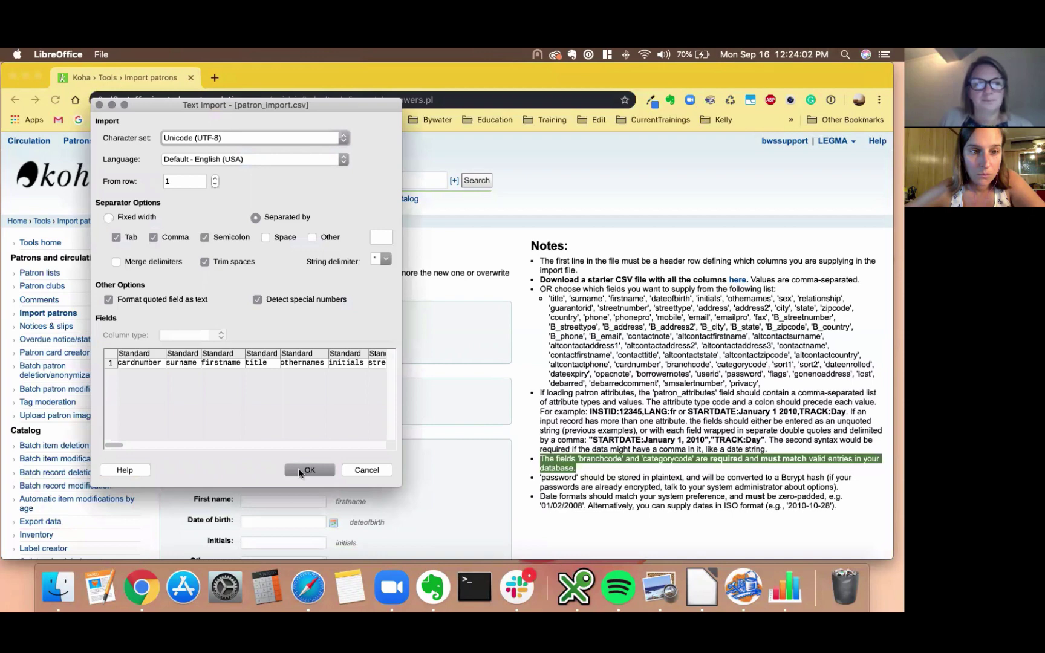
click(298, 468)
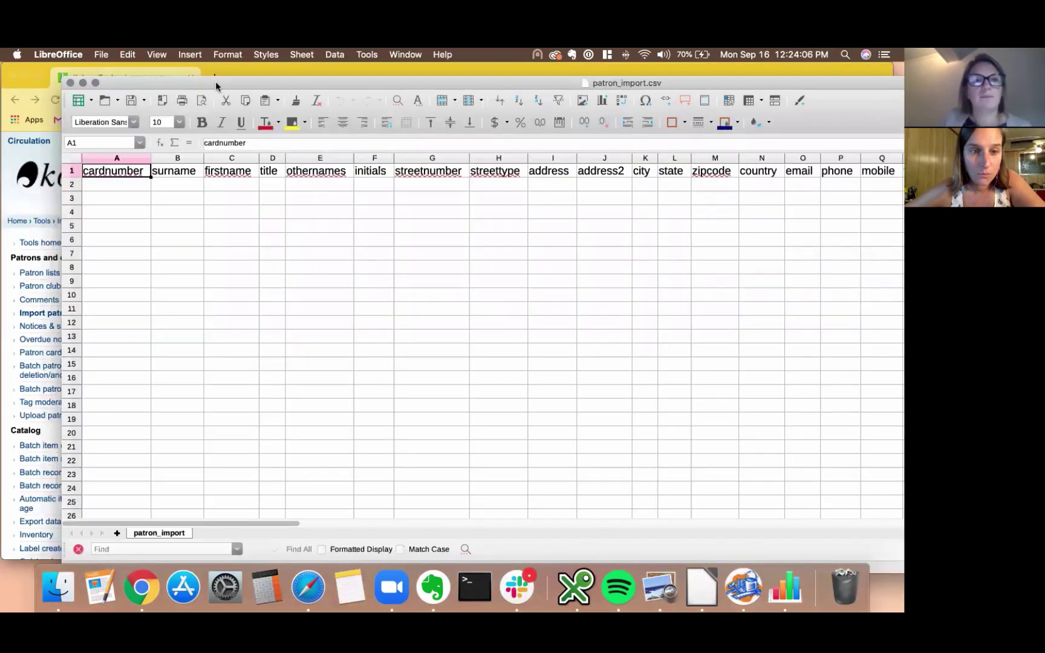
drag(216, 81, 173, 76)
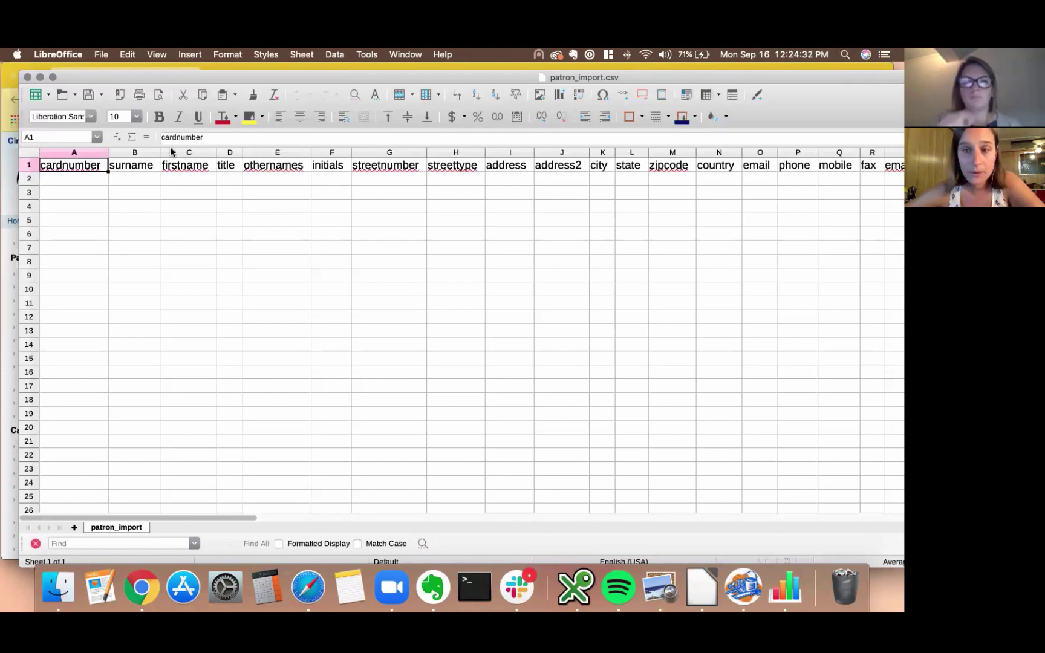
click(40, 80)
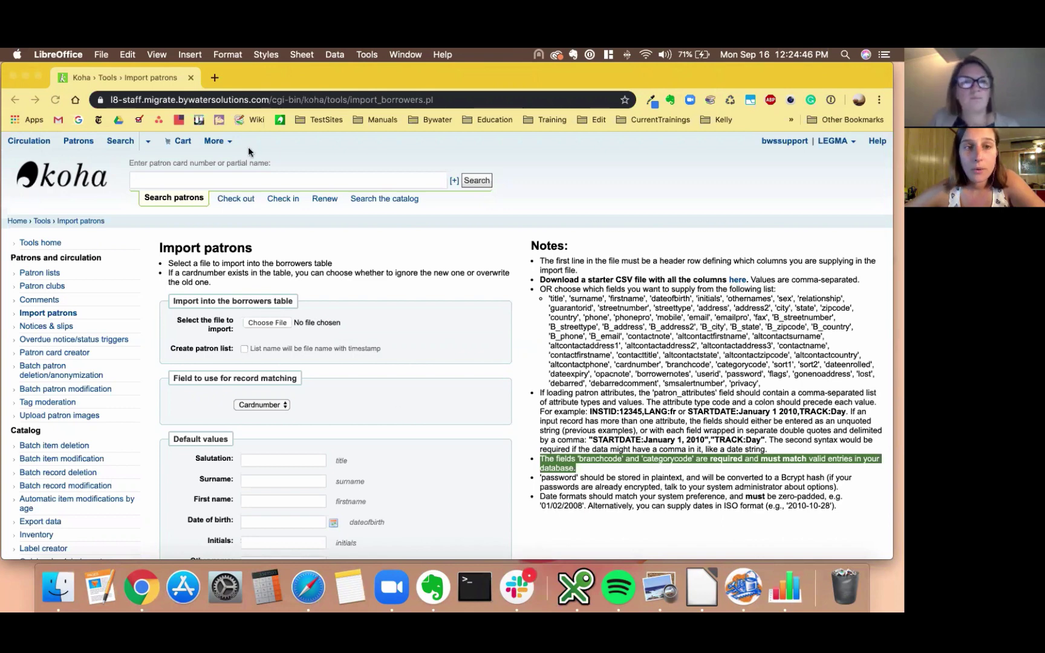
Open Administration › Libraries and highlight the LEGMA library code
click(212, 144)
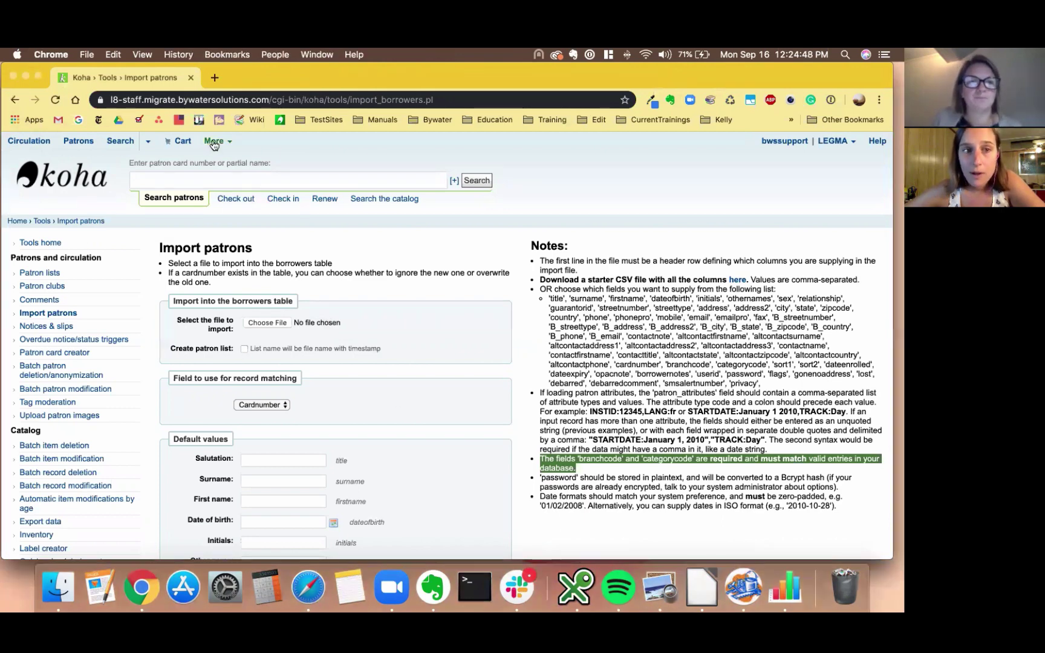
click(213, 143)
click(245, 269)
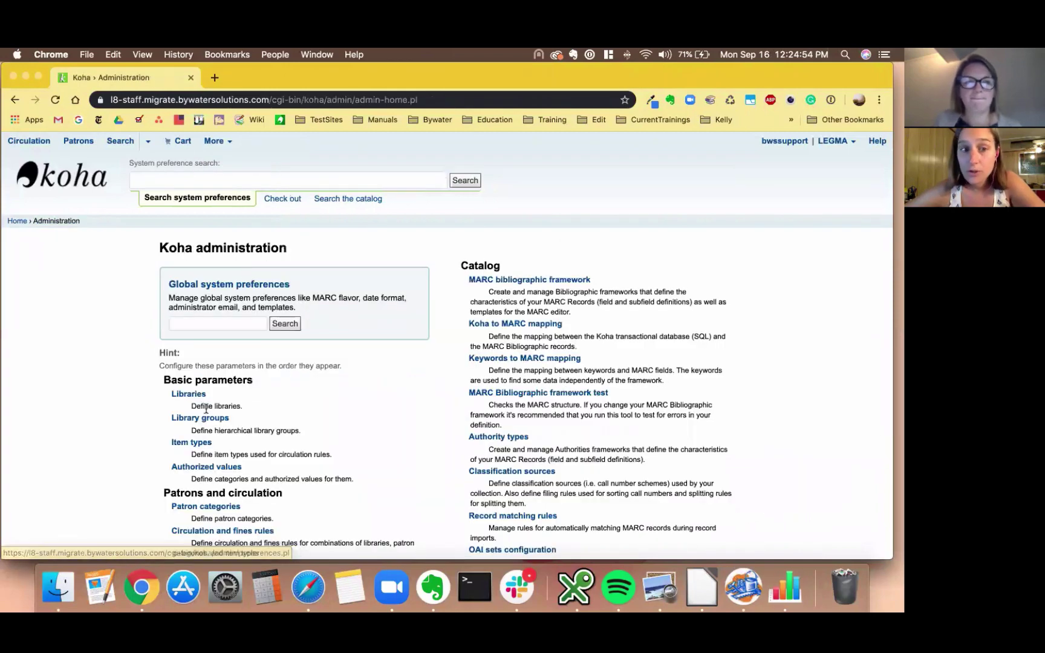
click(193, 395)
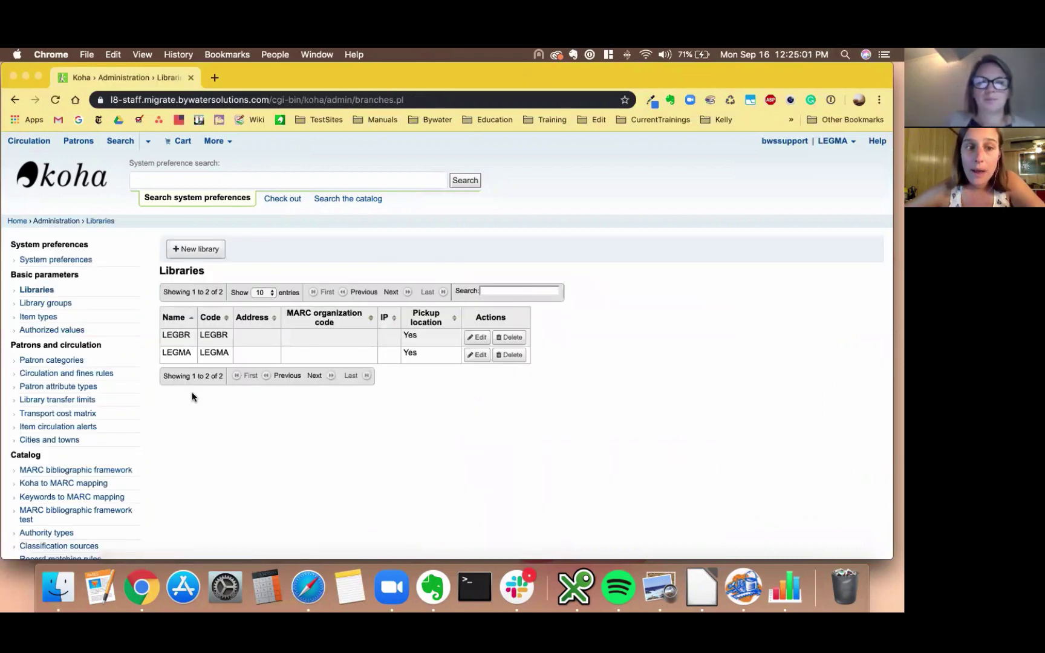
mouse_move(210, 353)
mouse_down()
mouse_move(229, 353)
mouse_move(197, 357)
mouse_up()
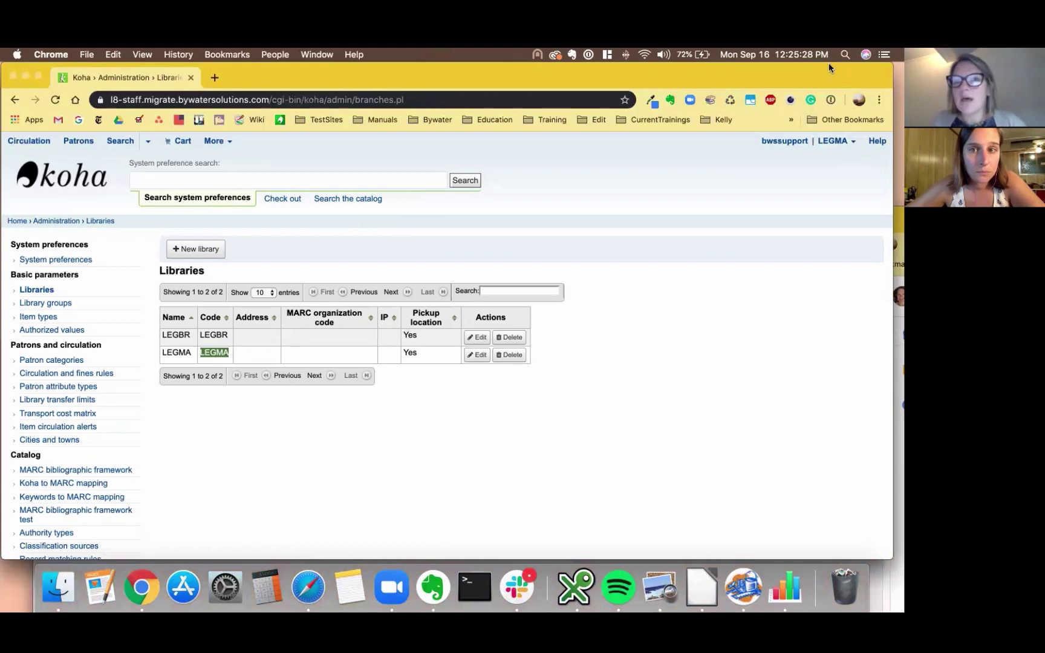
key(F11)
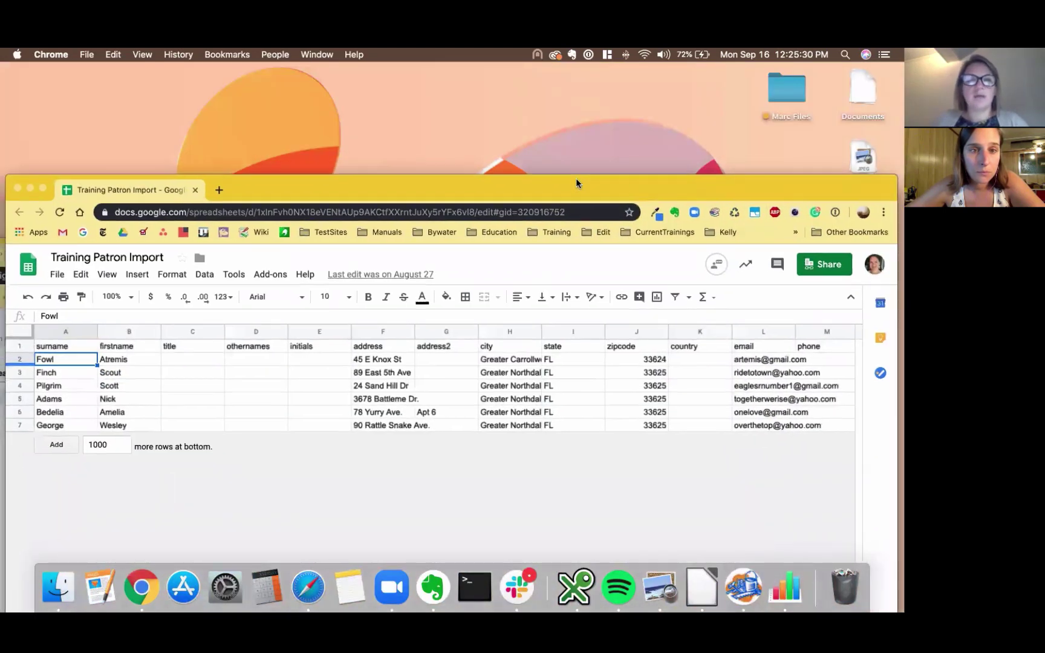
Check the first patron's city in cell H2 of the Training Patron Import sheet, then restore Koha's Libraries page
drag(576, 178, 563, 92)
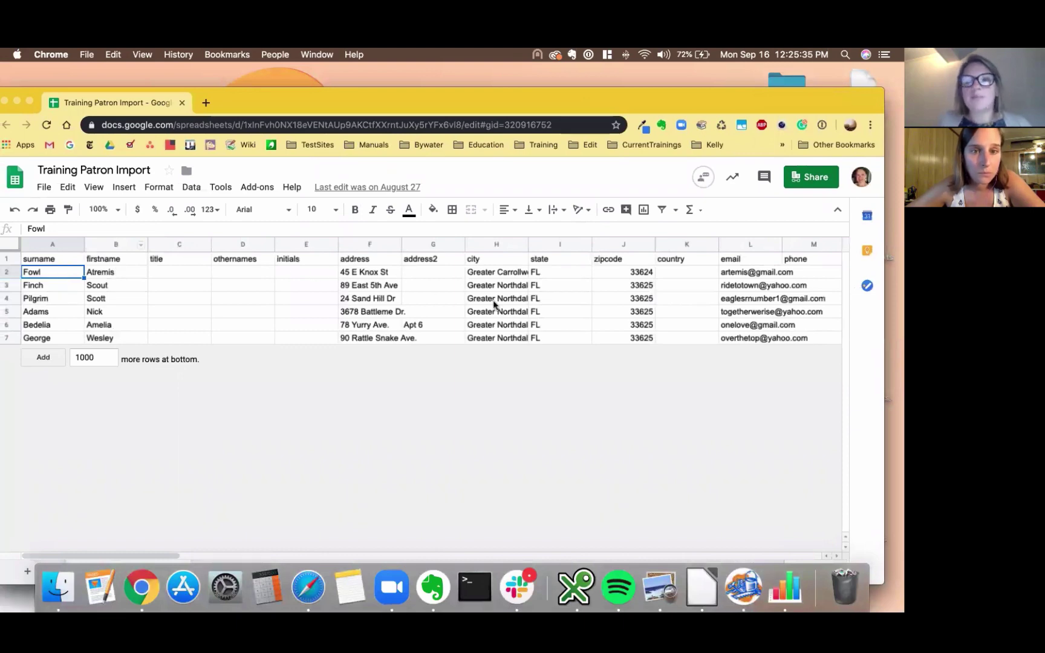
click(496, 273)
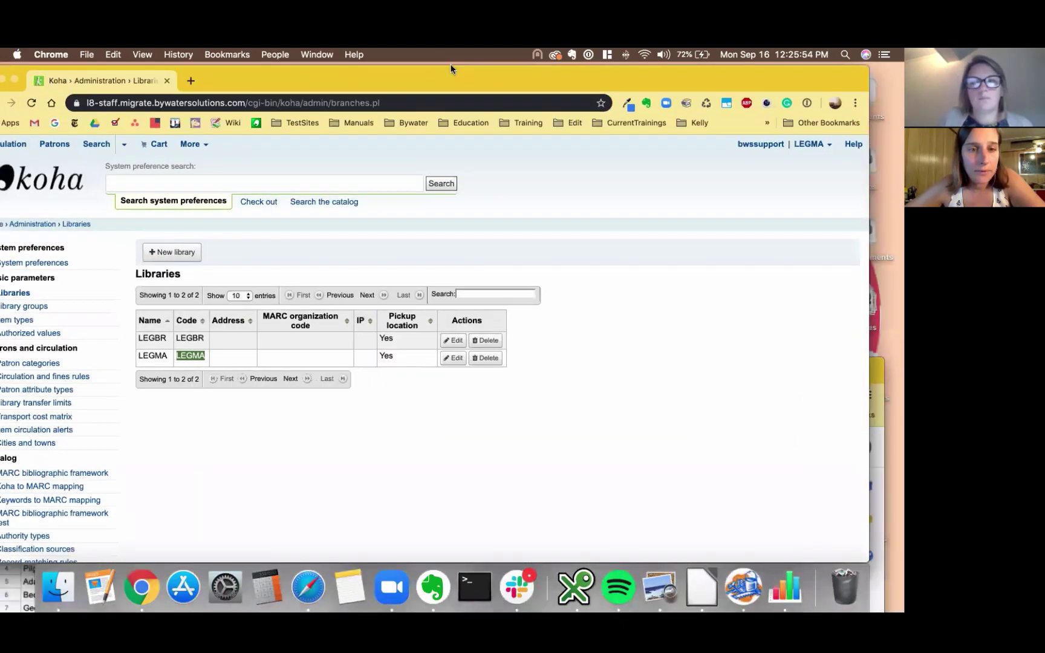
drag(450, 64, 473, 61)
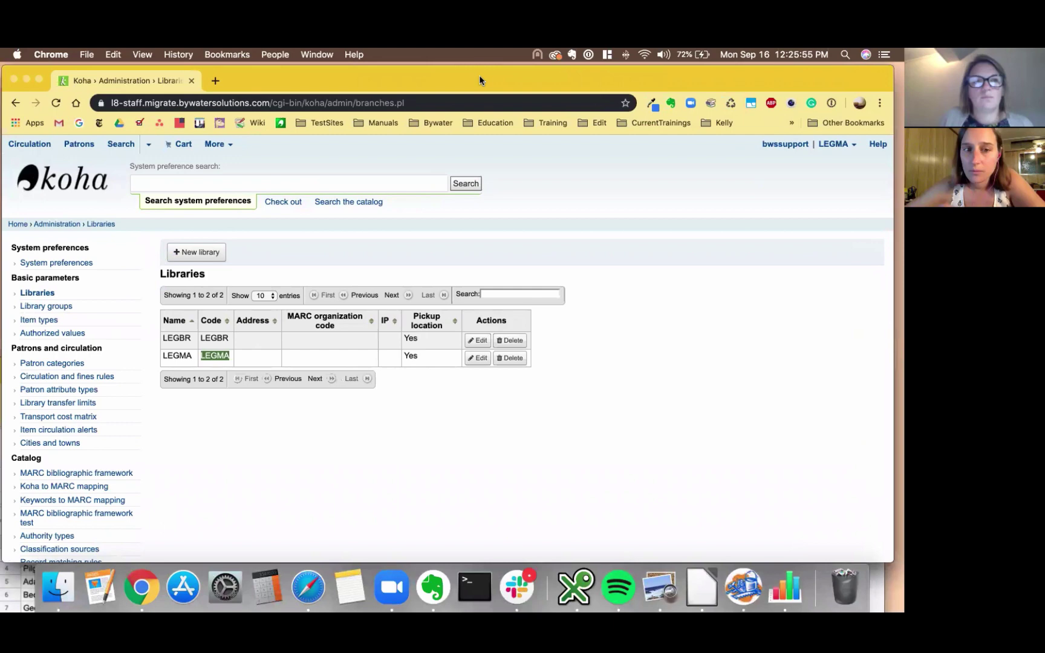
Review the patron category codes GOVT, LAS and LIBSTAFF, then go back to Tools
click(218, 142)
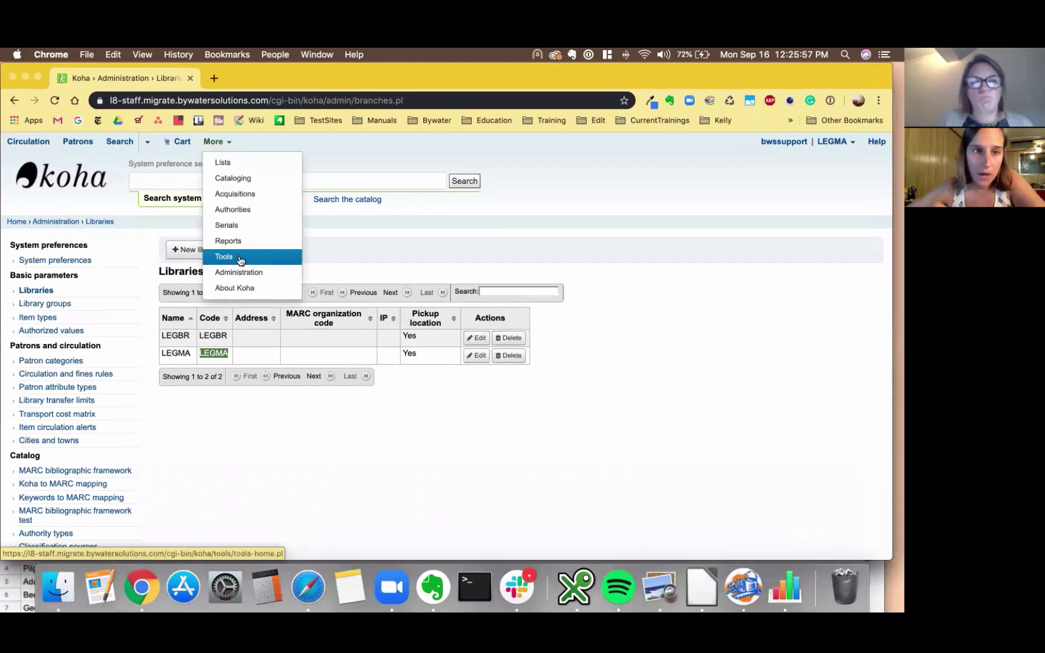
click(64, 364)
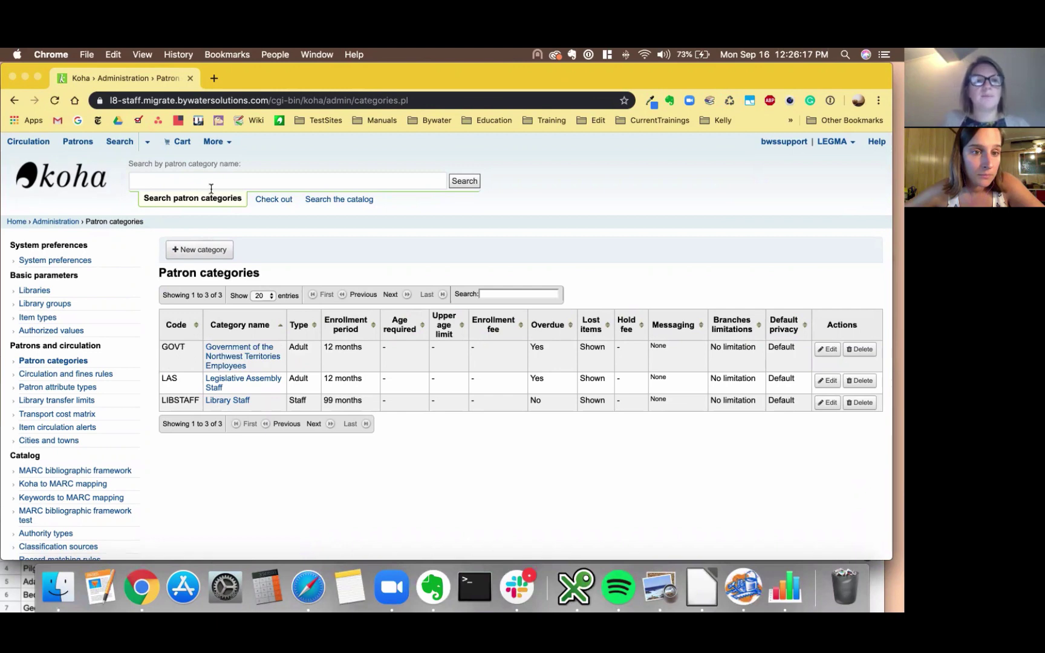
click(219, 144)
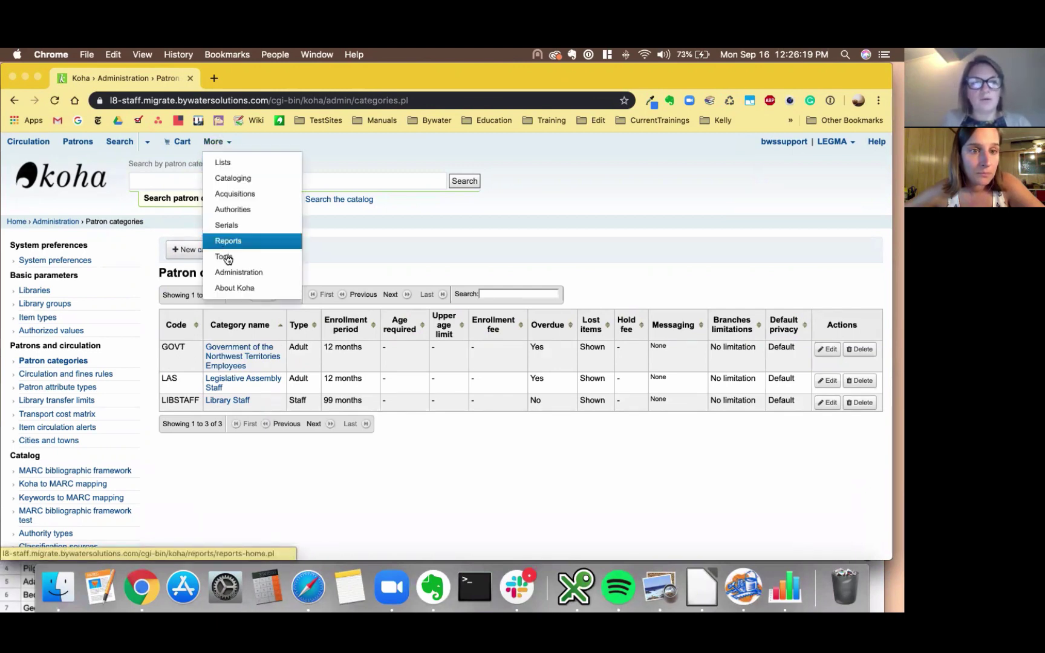
click(226, 258)
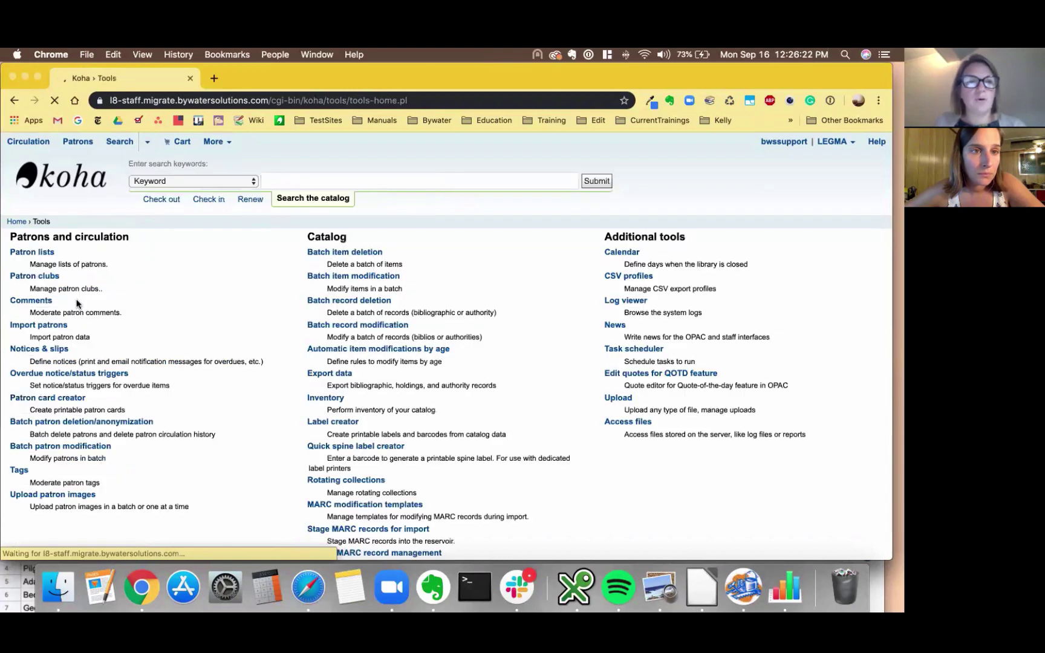
Open the Import patrons form and highlight the file selection and patron list labels
click(33, 327)
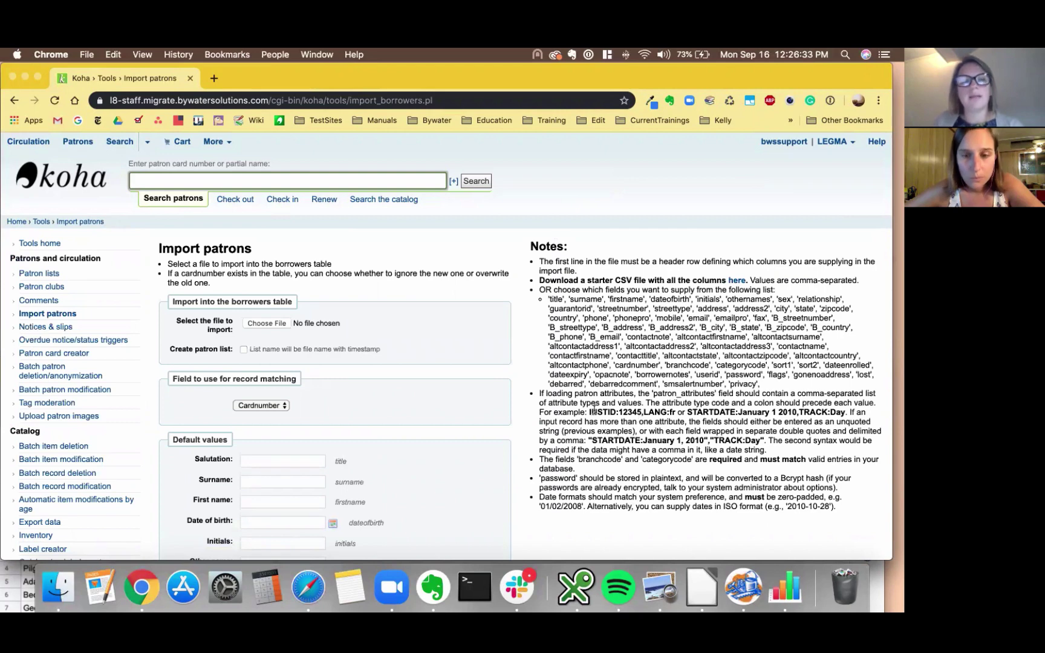
scroll(487, 381, down, 3)
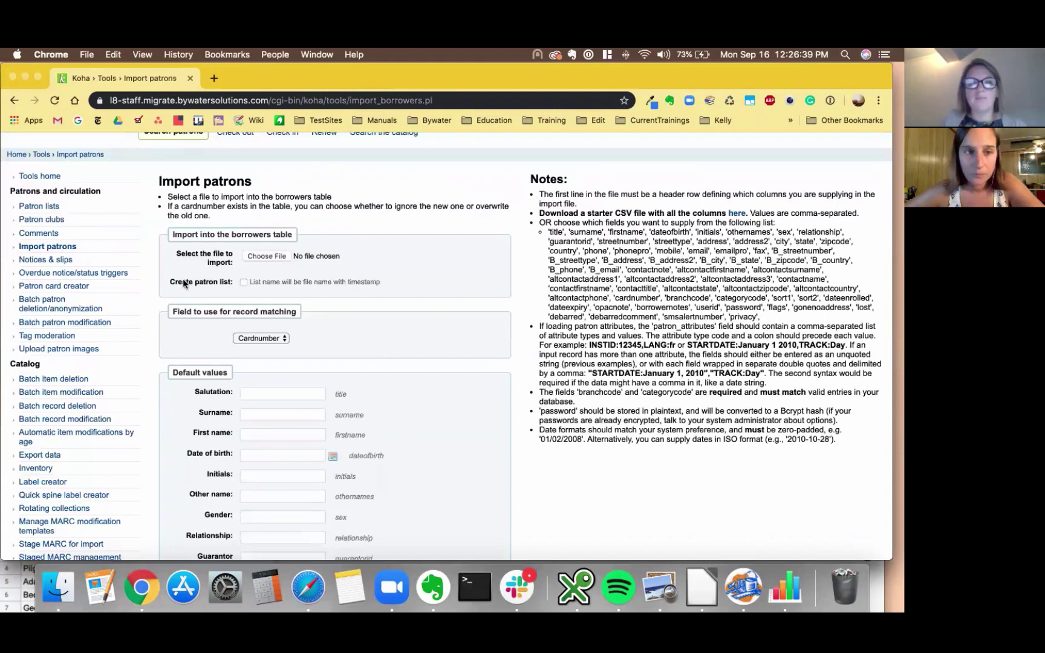
drag(165, 280, 211, 283)
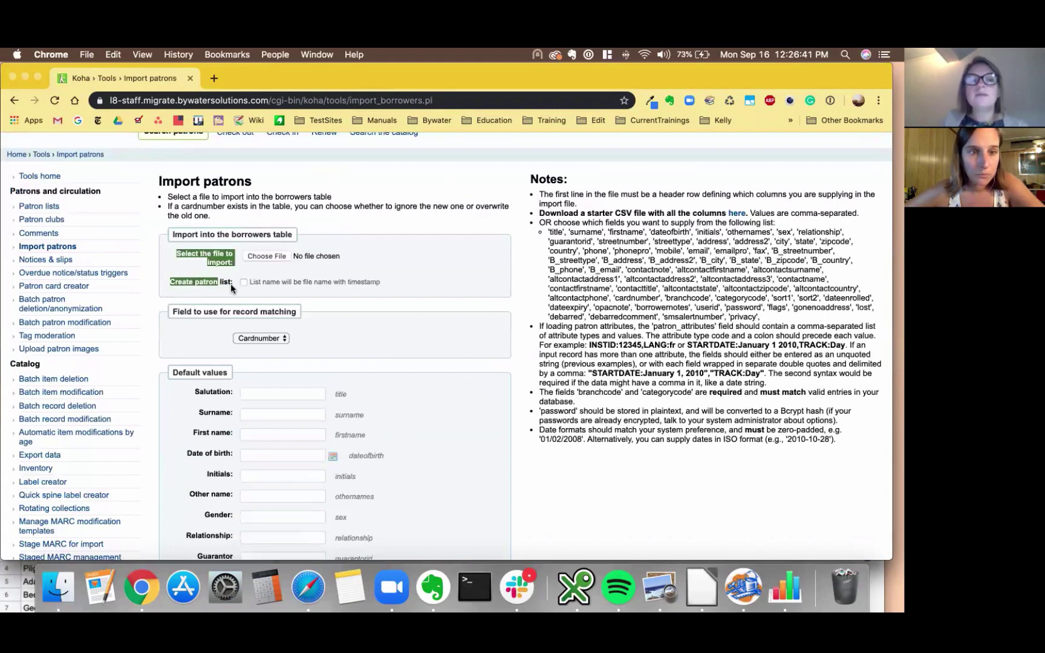
click(231, 283)
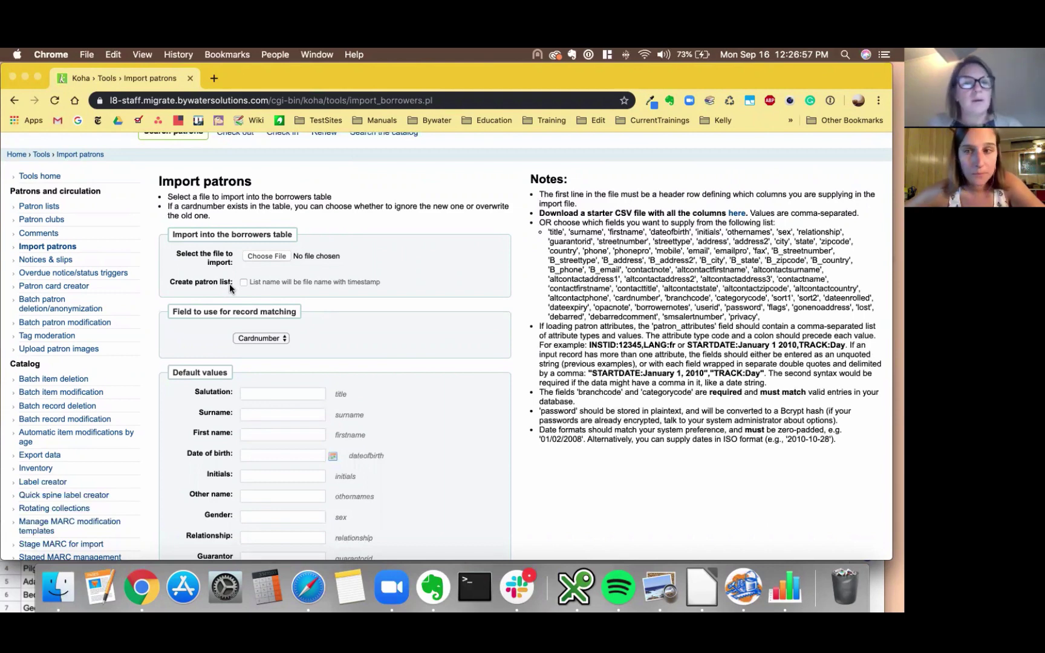
Keep Cardnumber as the record-matching field and scroll down to Default values
drag(171, 312, 297, 311)
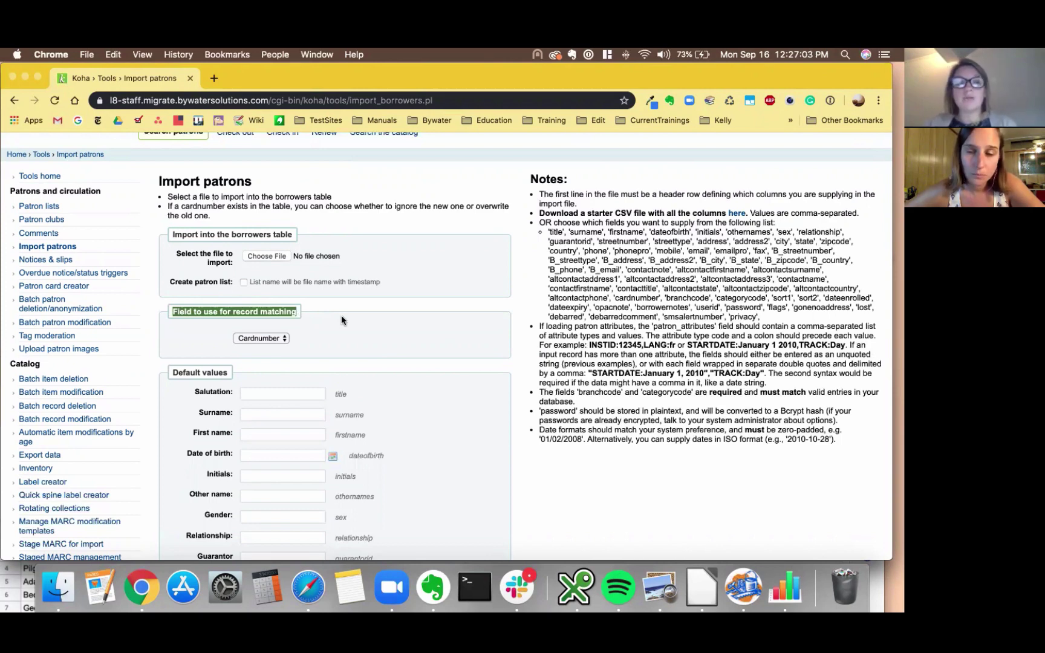
click(272, 338)
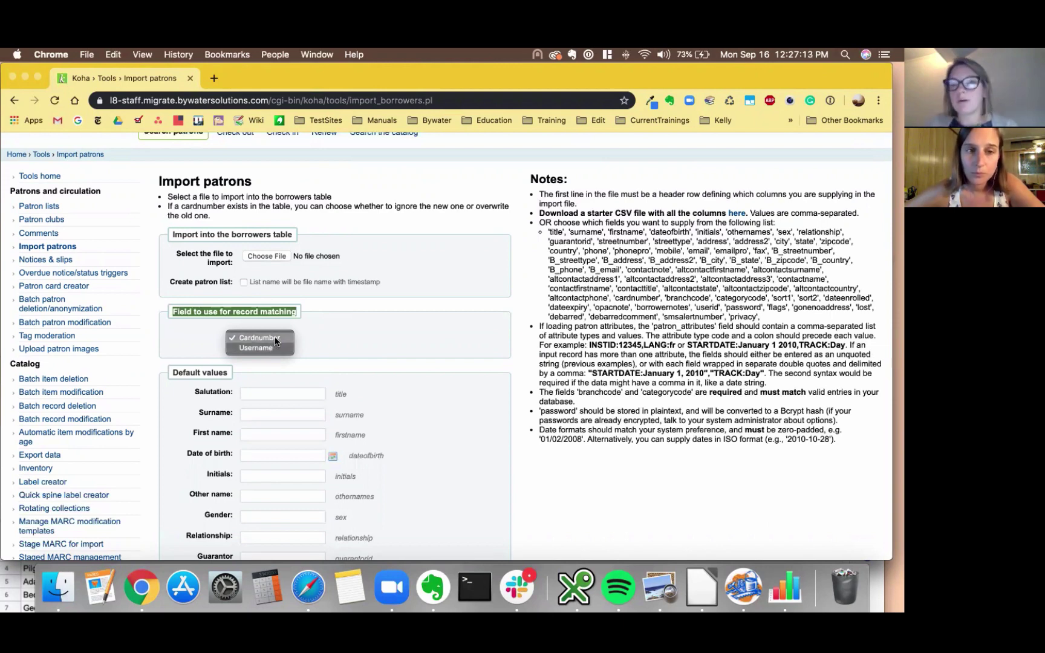
click(348, 337)
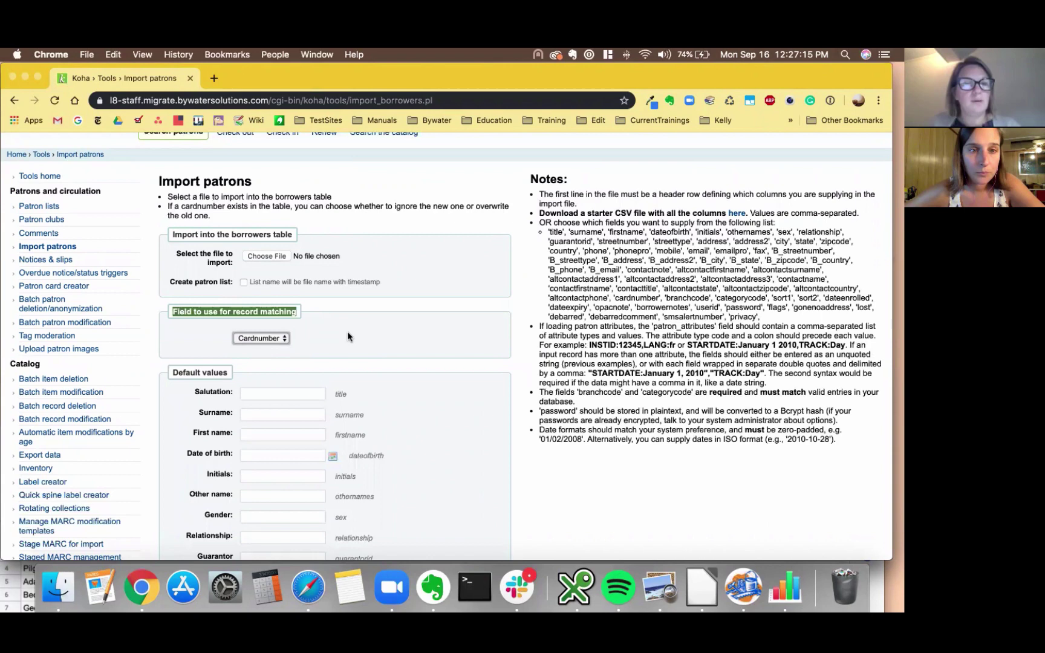
scroll(347, 374, down, 2)
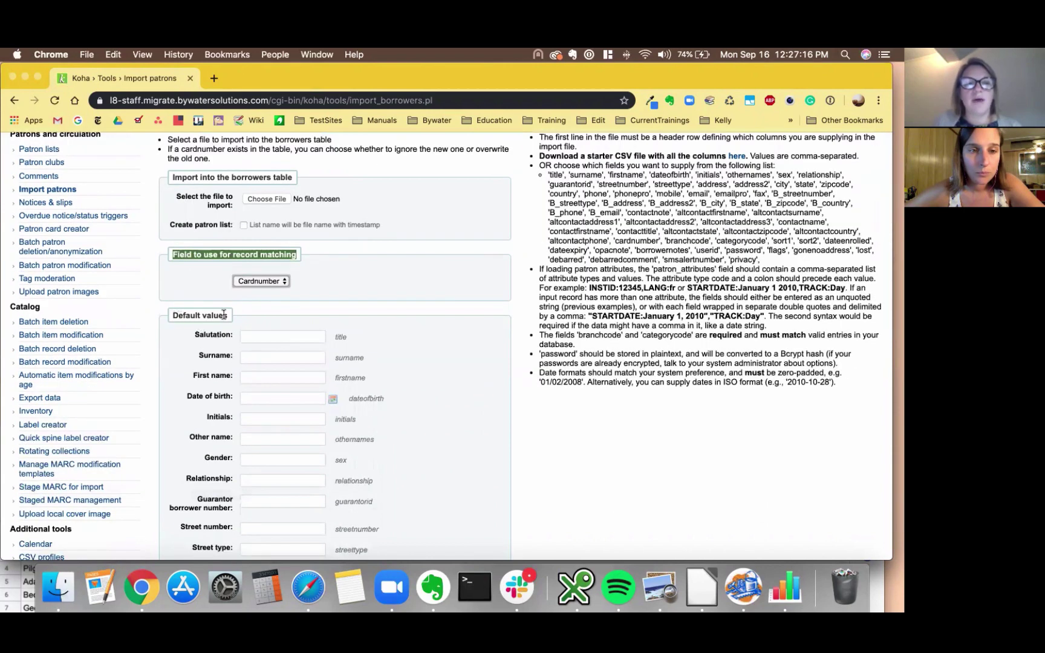
triple_click(222, 316)
scroll(392, 365, down, 10)
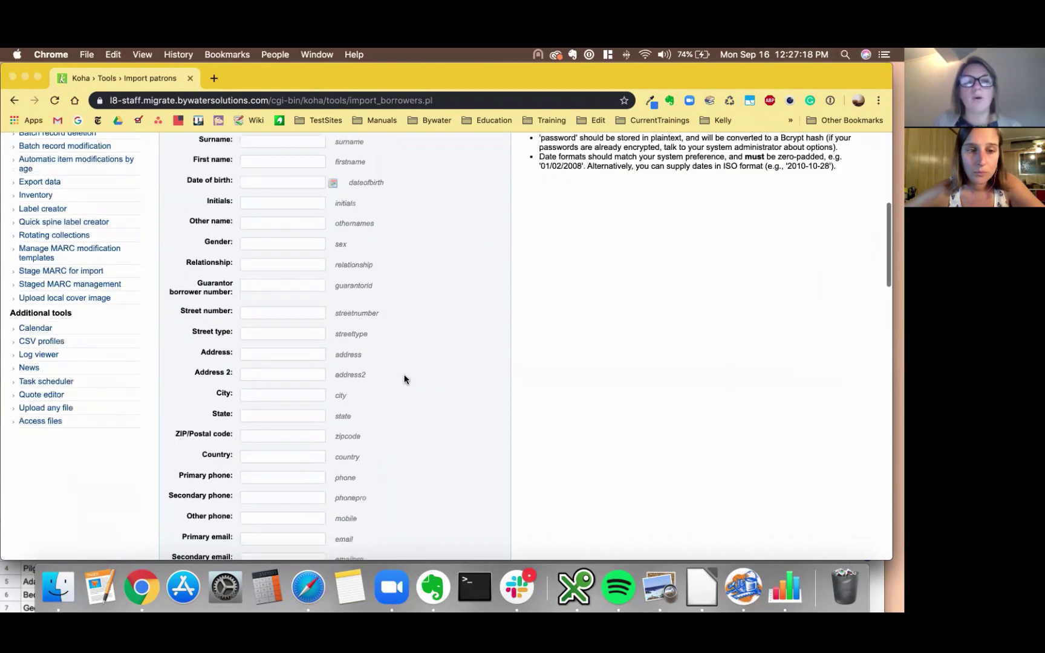
scroll(404, 380, down, 7)
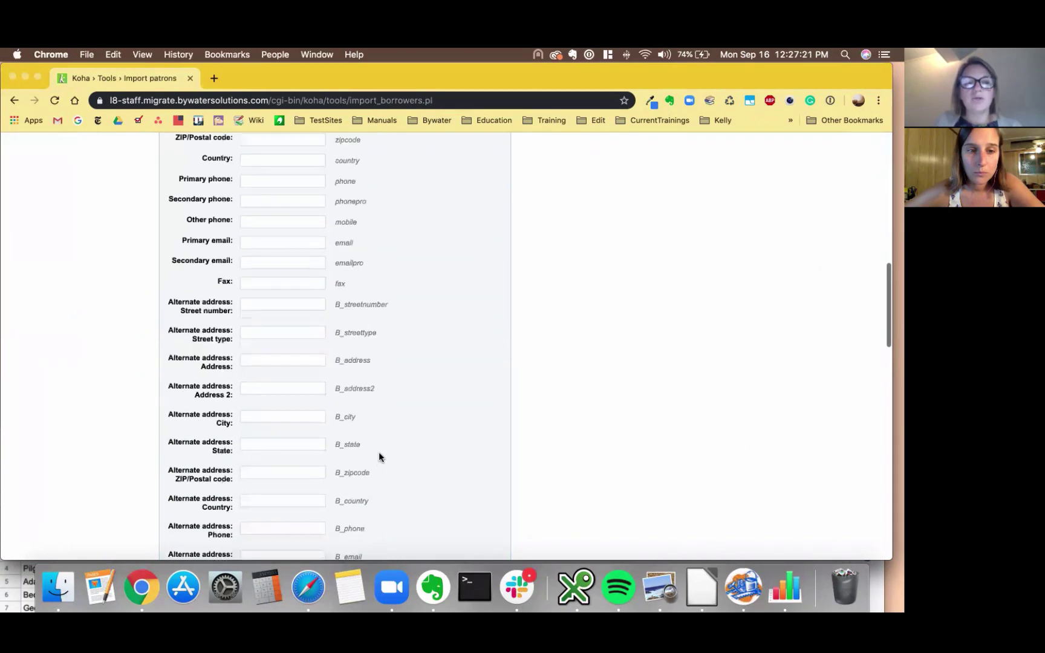
Set default home library LEGBR and patron category Government of the Northwest Territories Employees
scroll(379, 452, down, 13)
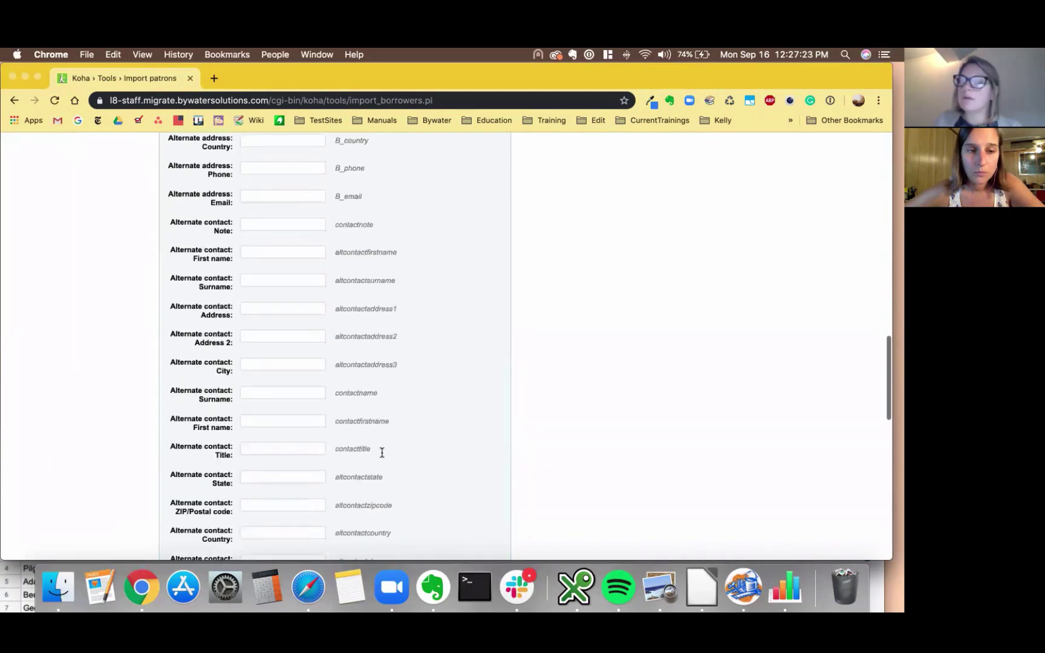
scroll(381, 452, down, 8)
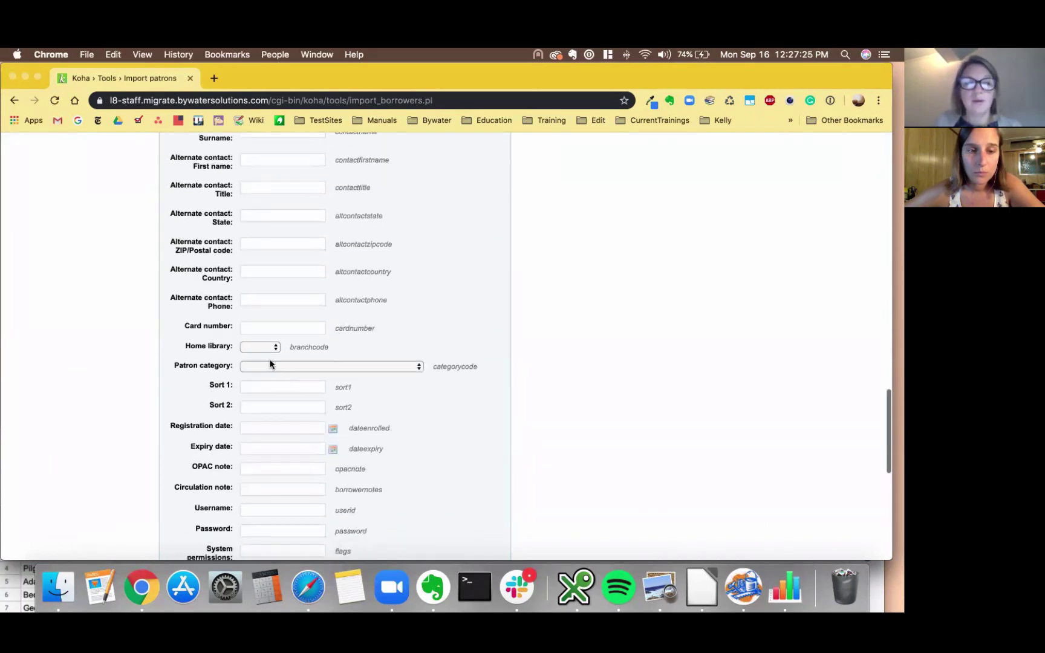
click(264, 350)
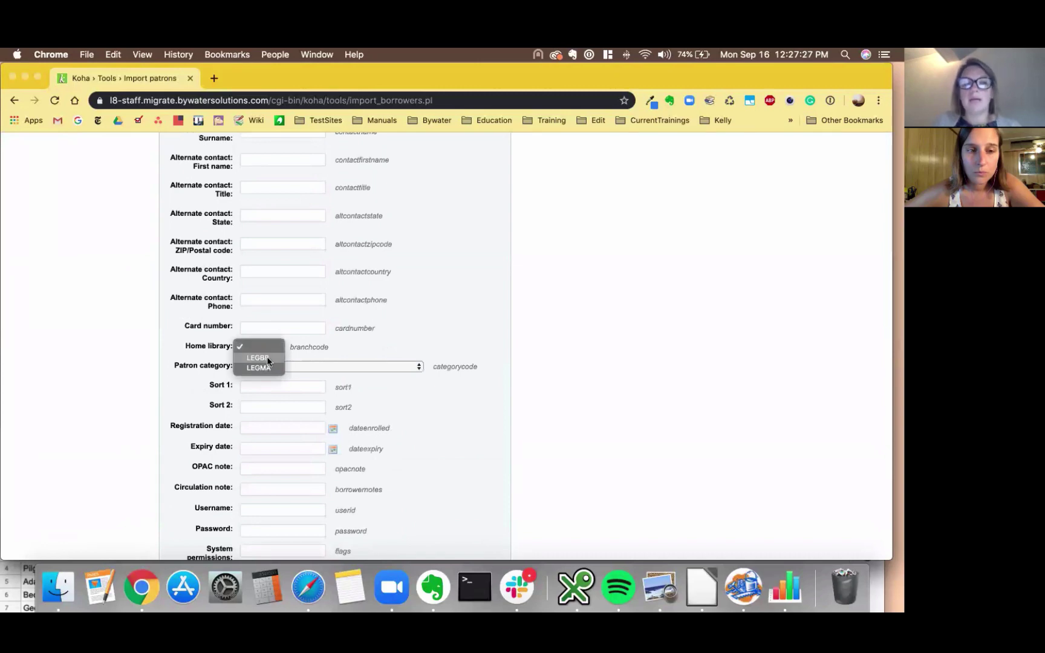
click(268, 358)
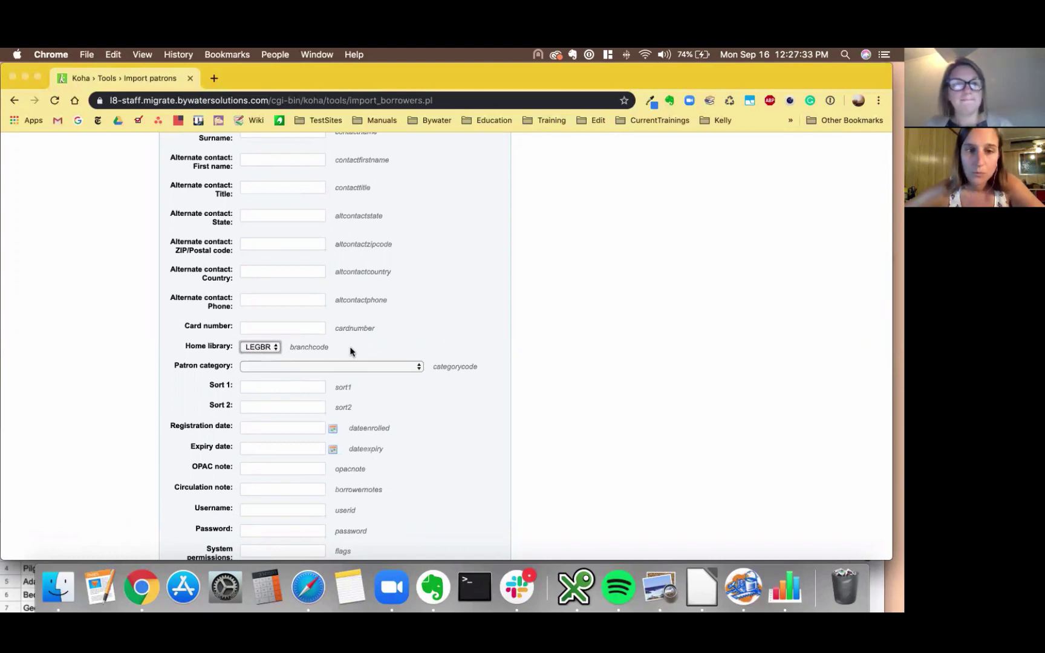
click(259, 366)
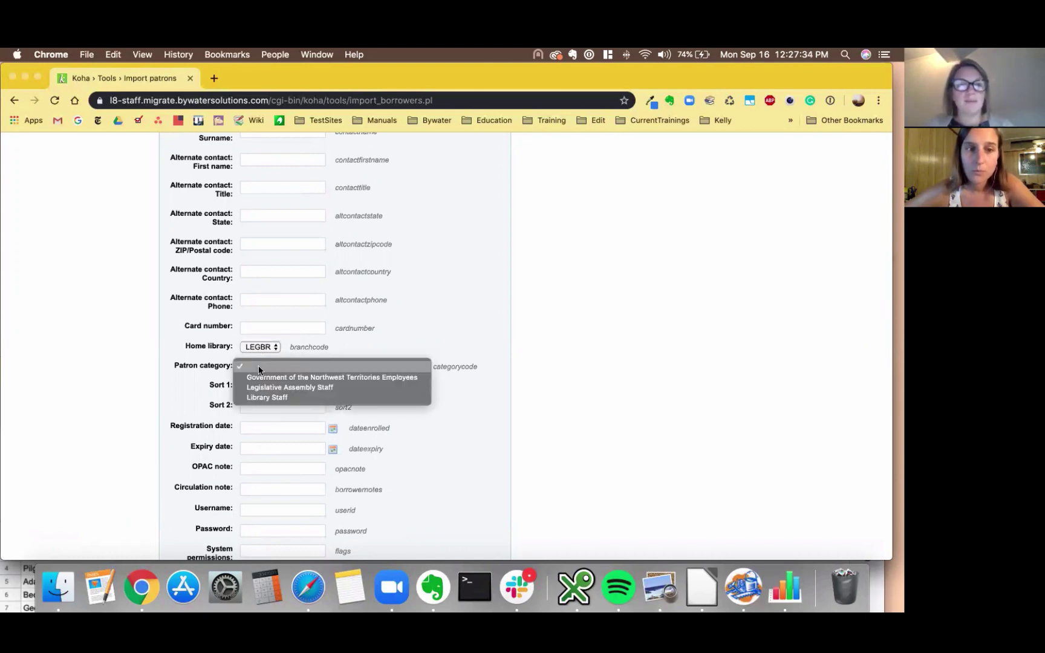
click(275, 397)
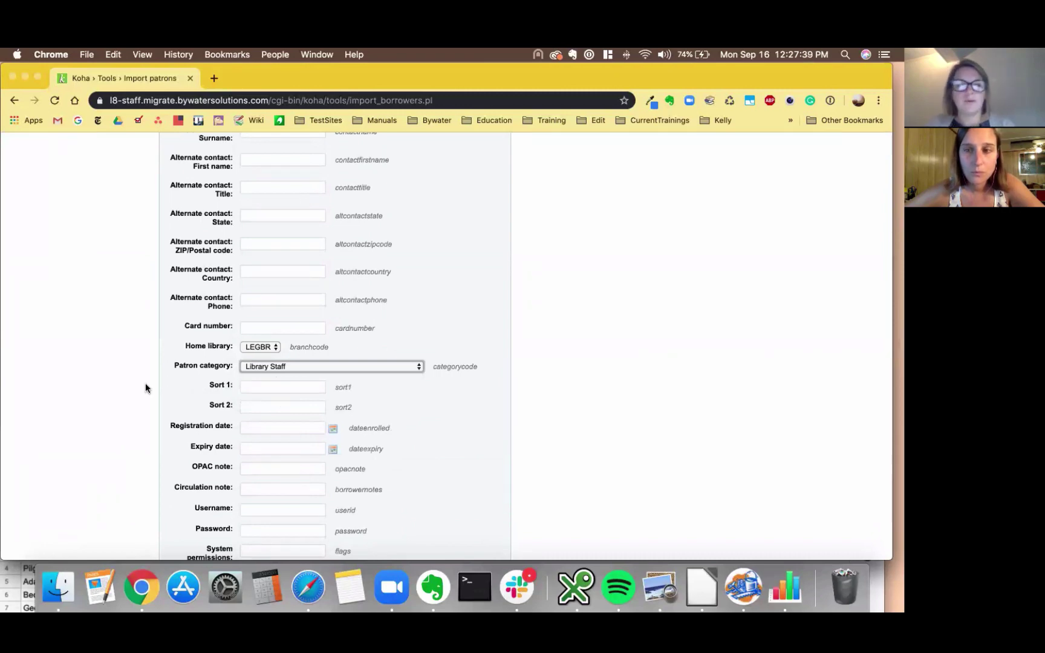
click(274, 366)
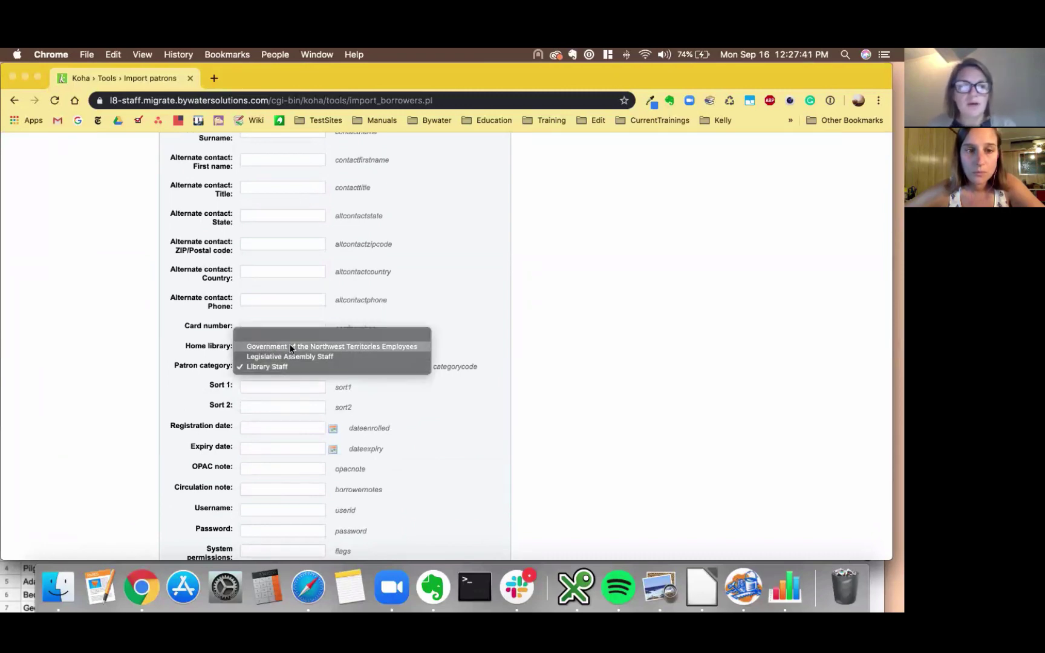
click(290, 346)
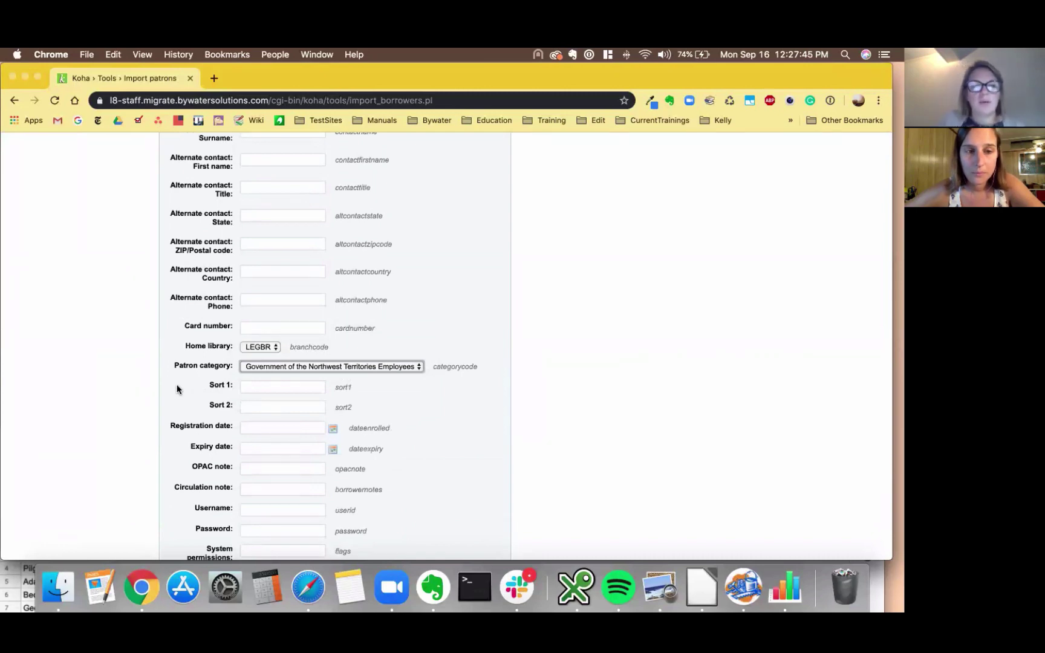
scroll(179, 387, up, 4)
scroll(180, 387, up, 15)
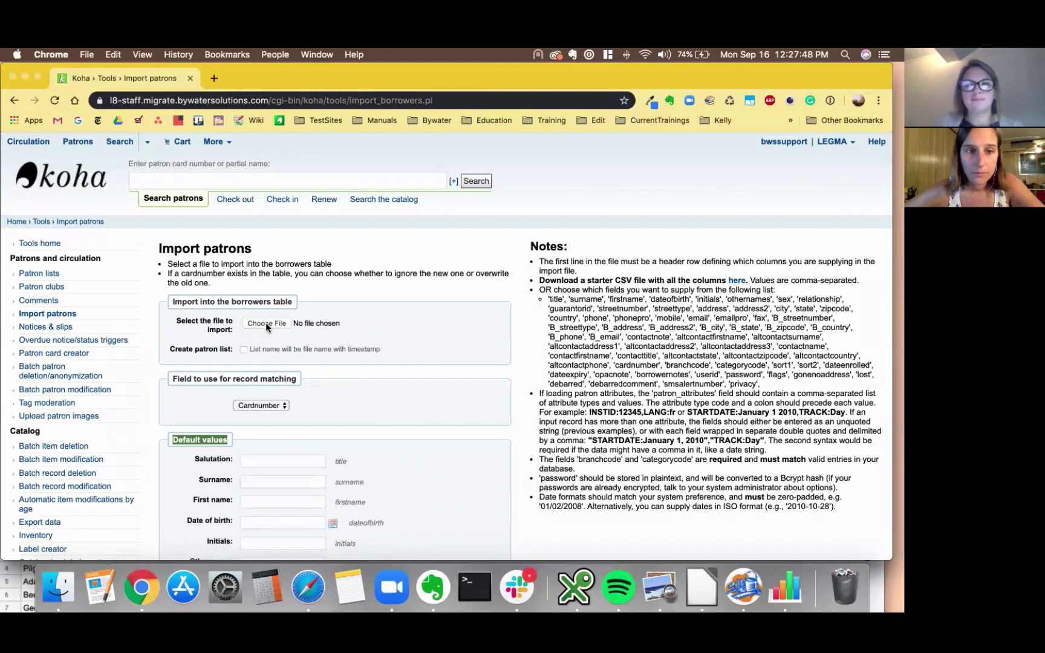
click(266, 322)
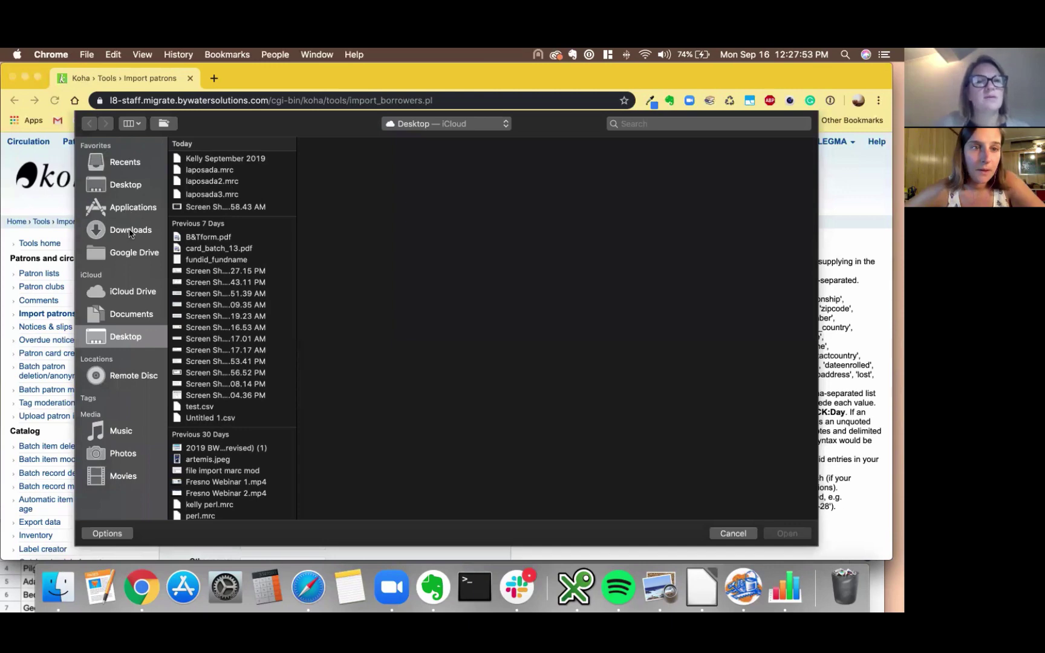
click(129, 234)
click(216, 239)
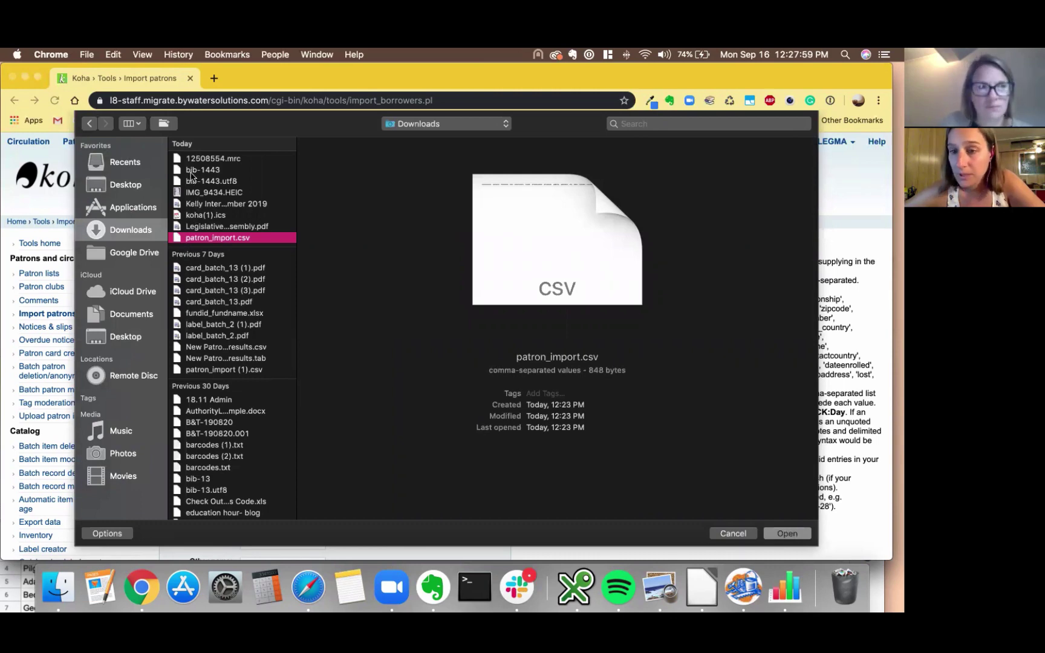
click(715, 531)
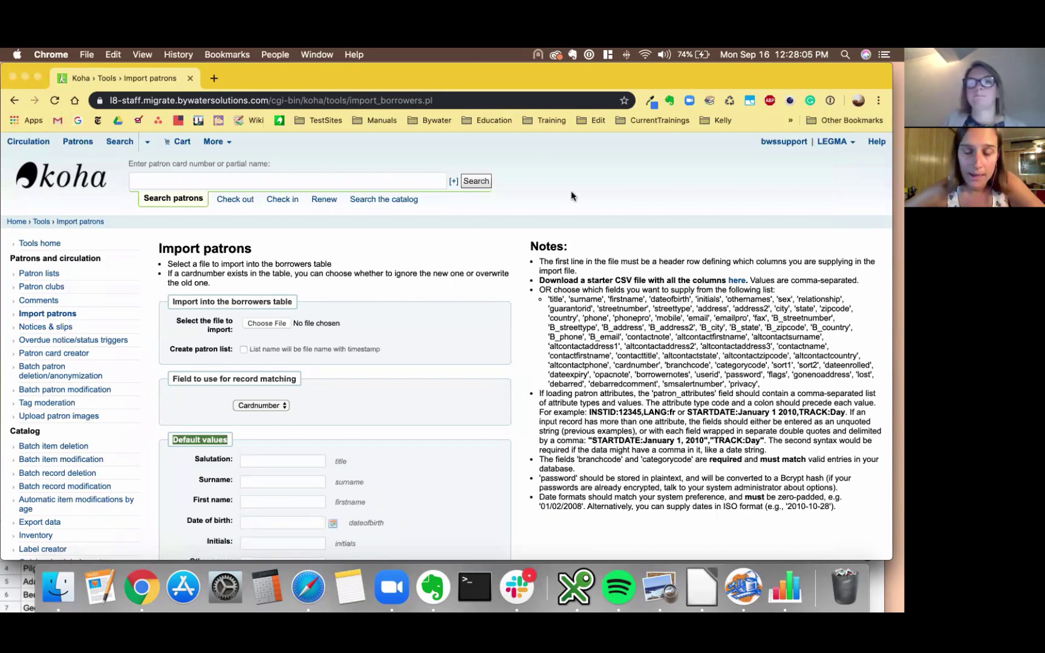
drag(617, 85, 517, 102)
drag(822, 371, 871, 289)
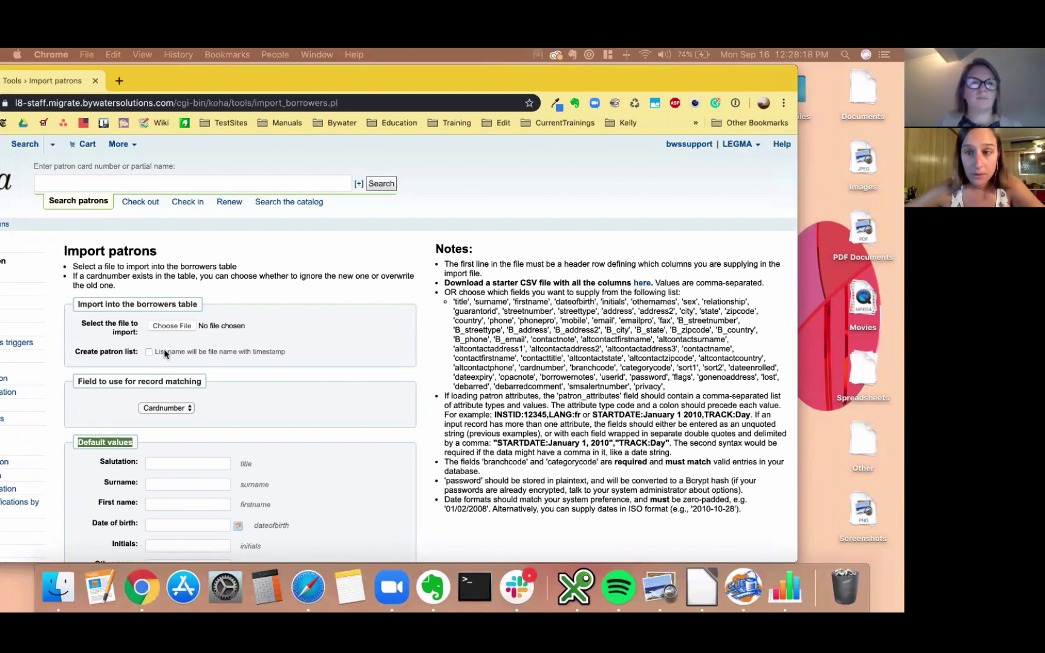
Choose the Training Patron Import CSV from the Downloads folder as the import file
drag(188, 75, 271, 76)
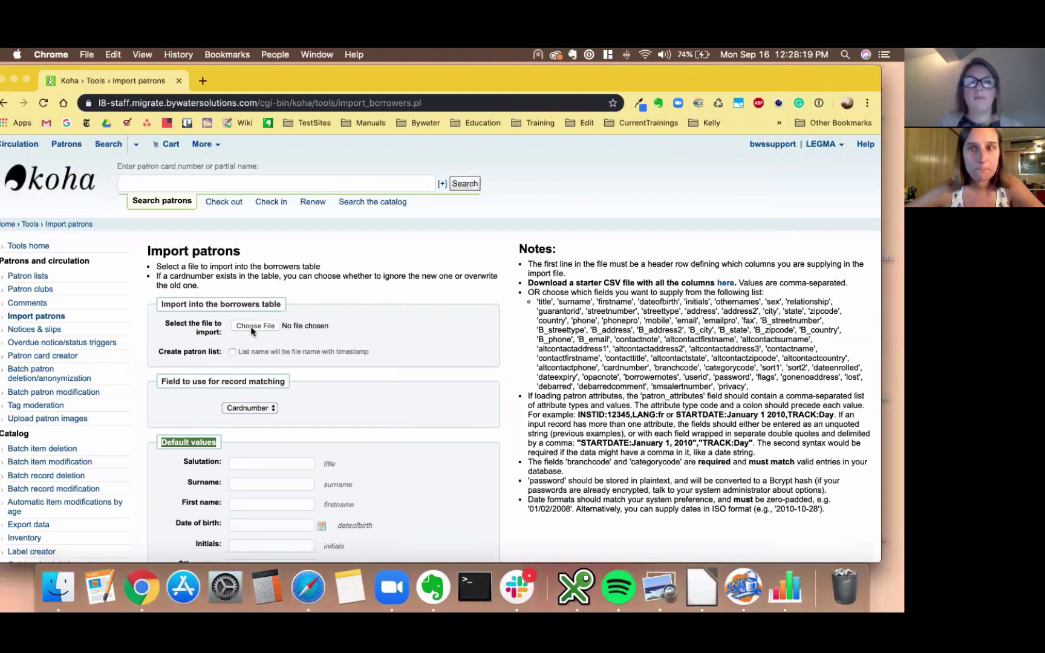
click(253, 327)
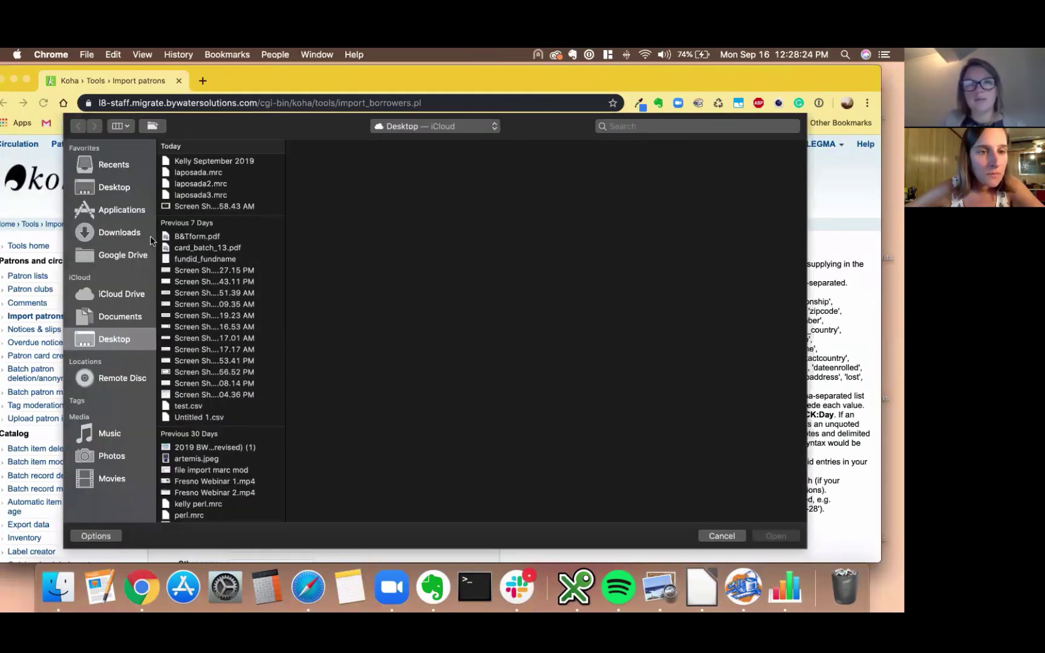
click(124, 233)
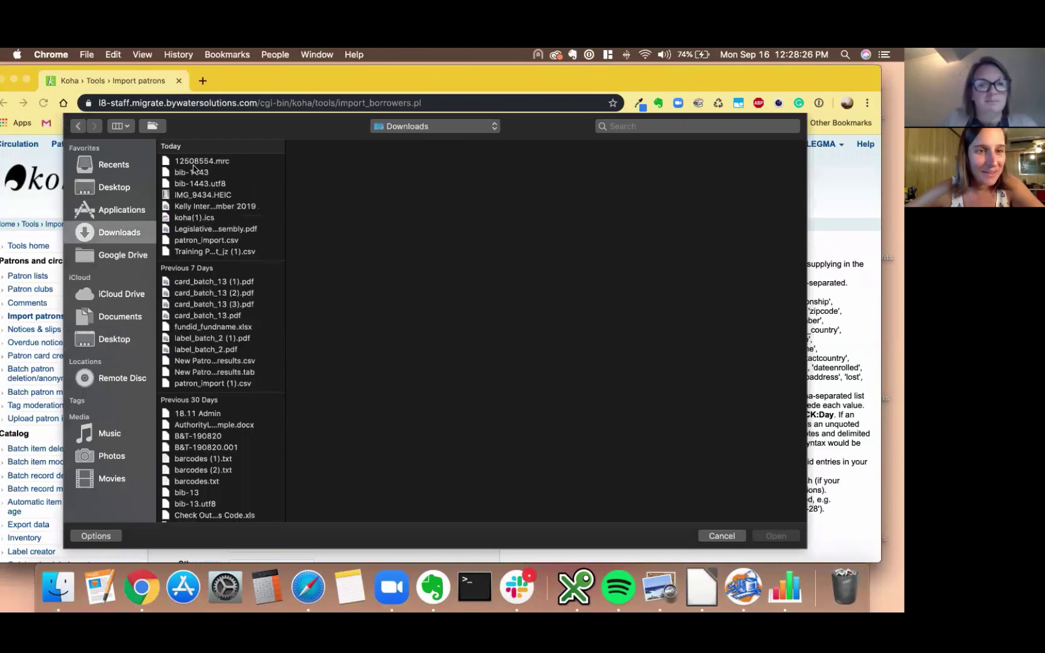
click(203, 252)
click(780, 537)
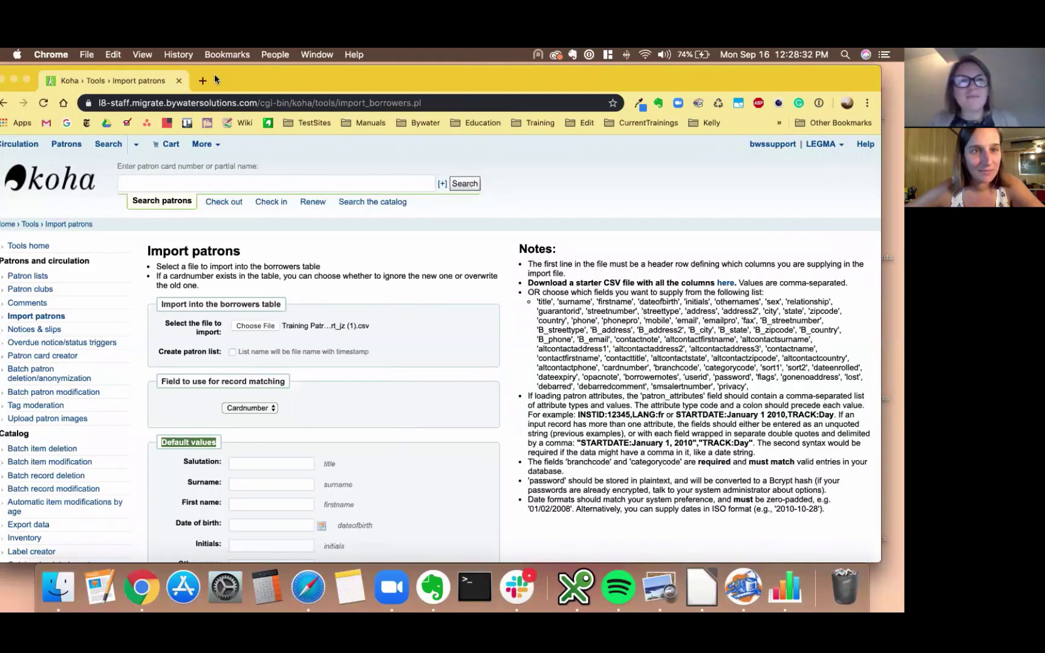
drag(216, 82, 240, 77)
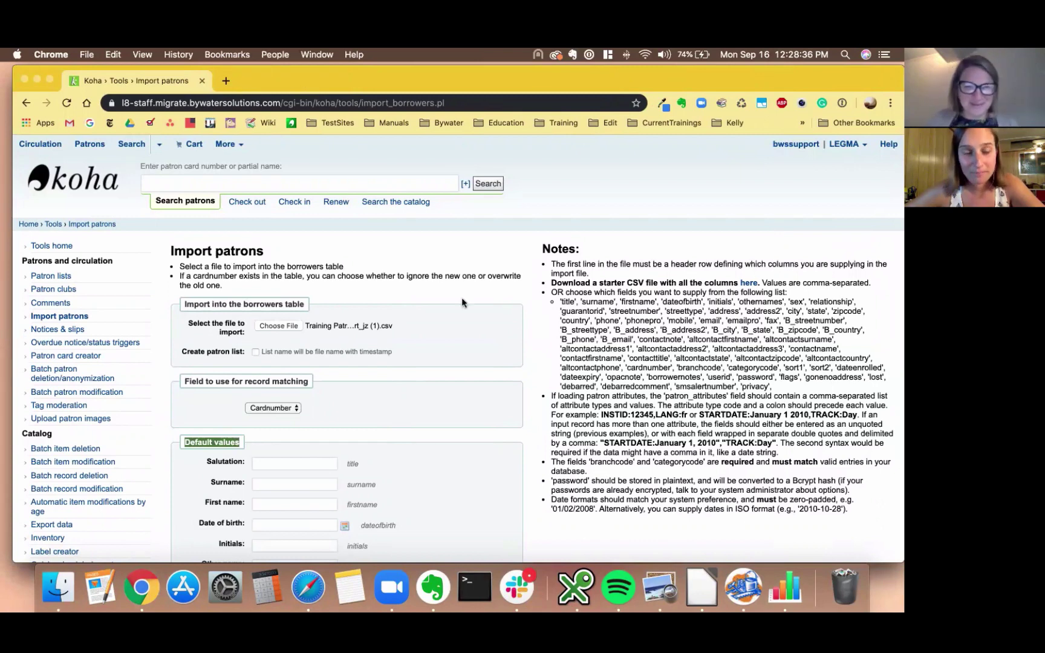
Tick Create patron list and scroll down to the matching-record options, highlighting their heading
click(255, 353)
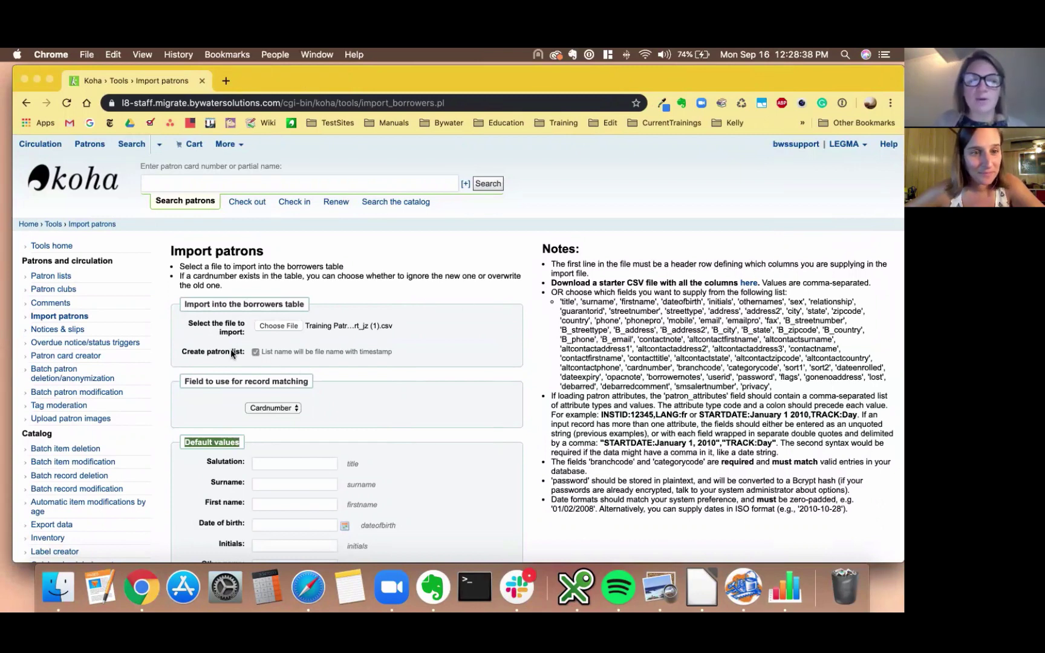
scroll(399, 387, down, 2)
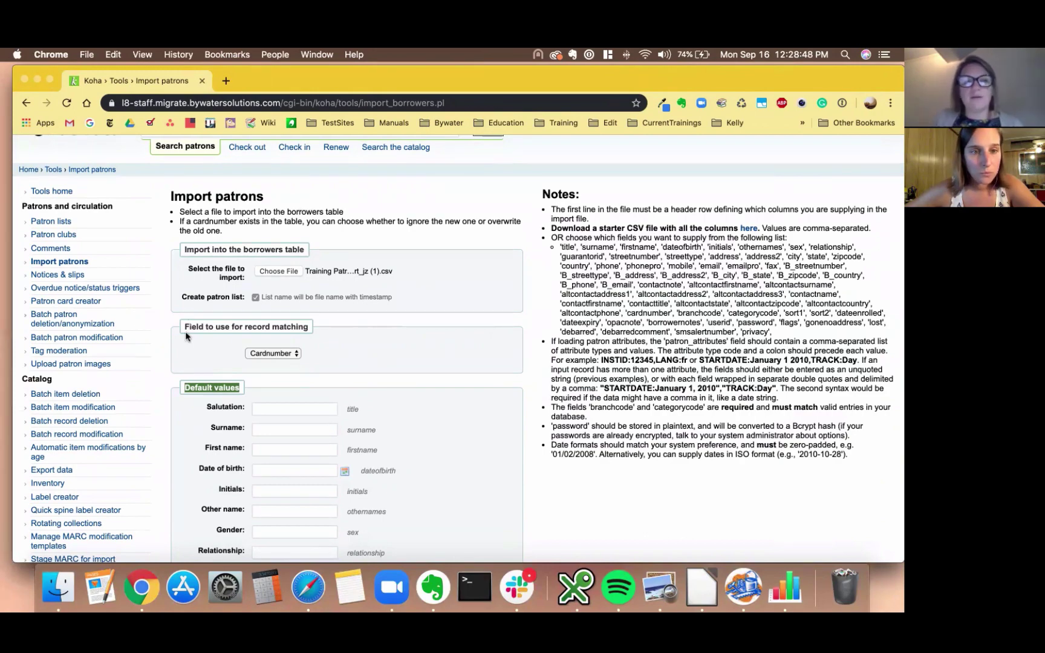
scroll(186, 335, down, 10)
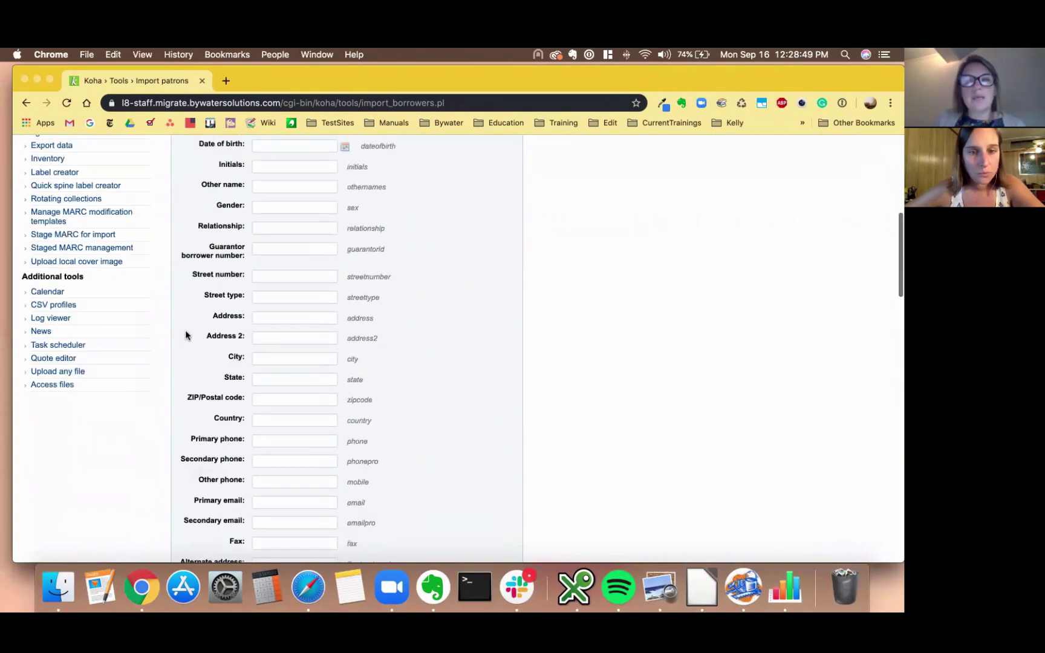
scroll(186, 335, down, 15)
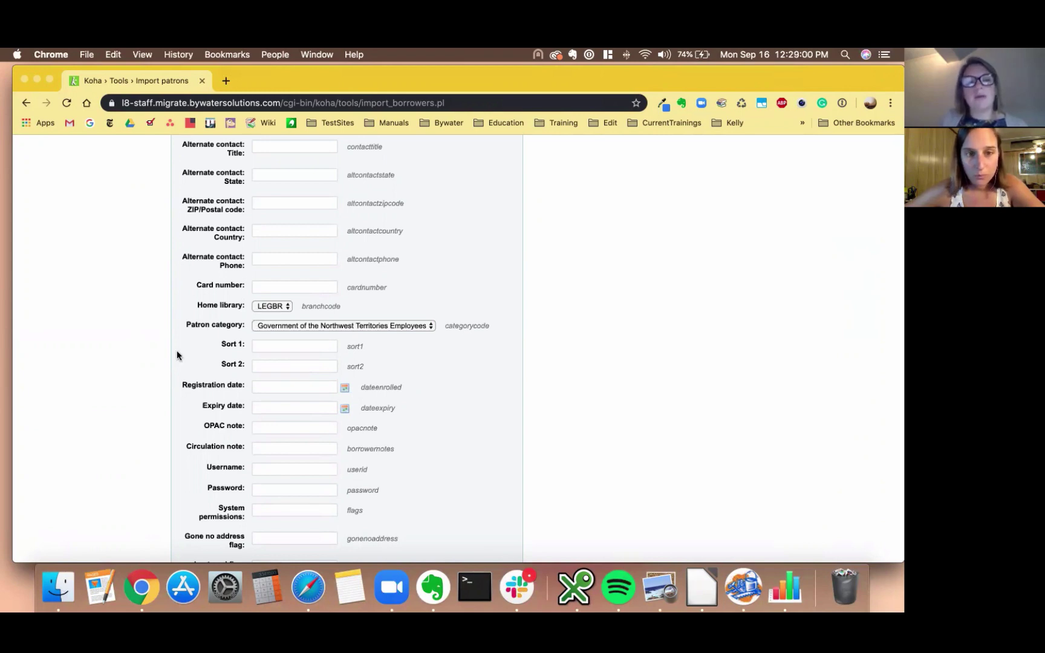
scroll(160, 356, down, 10)
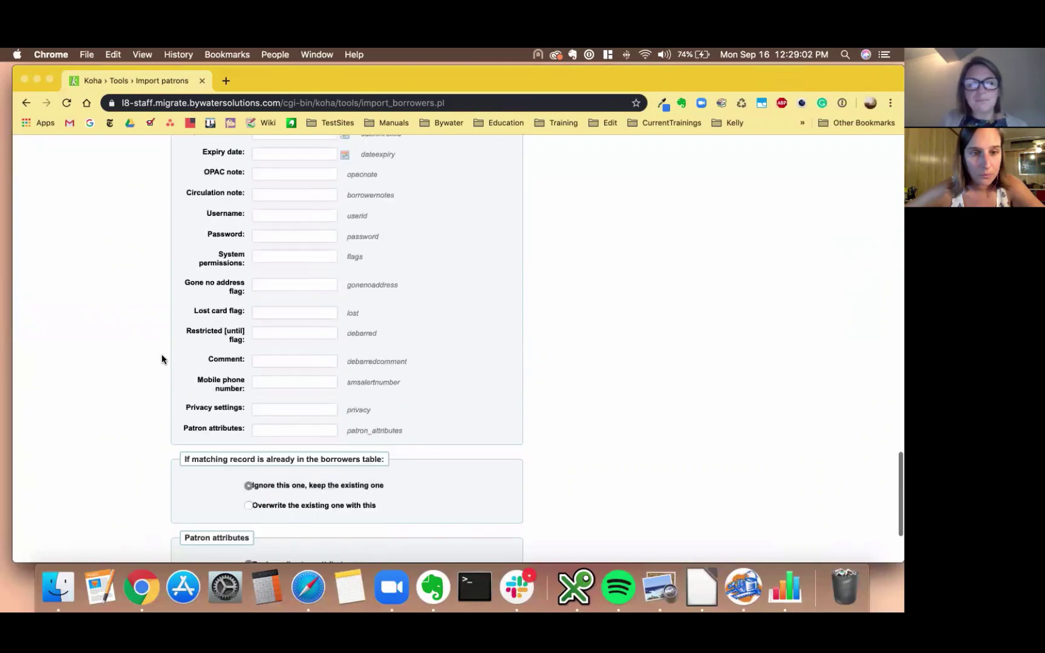
drag(183, 358, 382, 359)
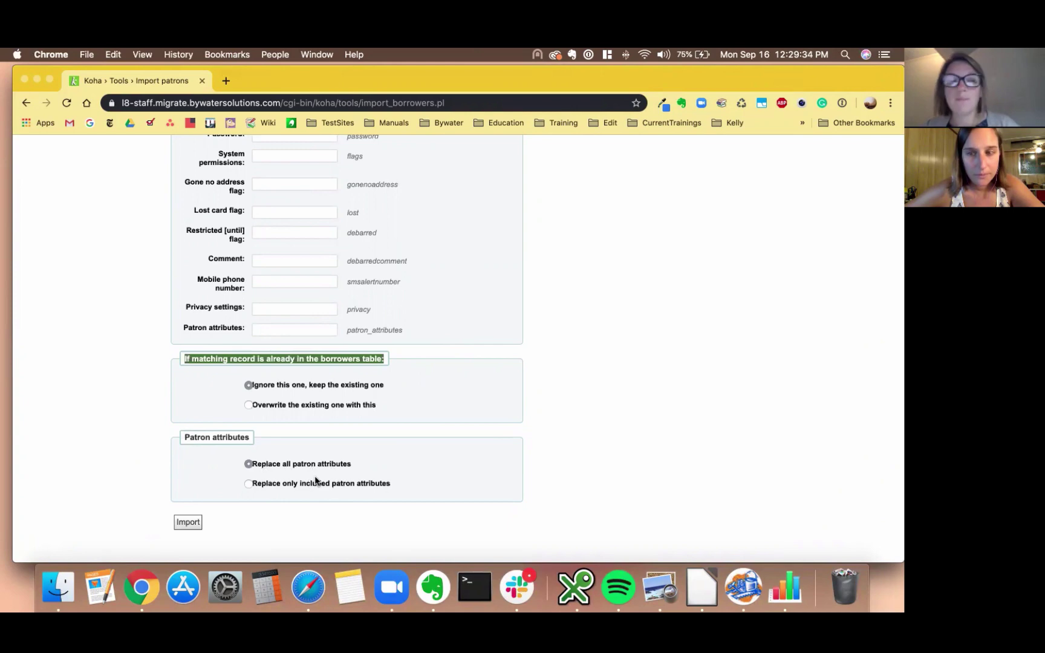
Run the import and review the feedback: 6 records imported, 0 overwritten
click(188, 522)
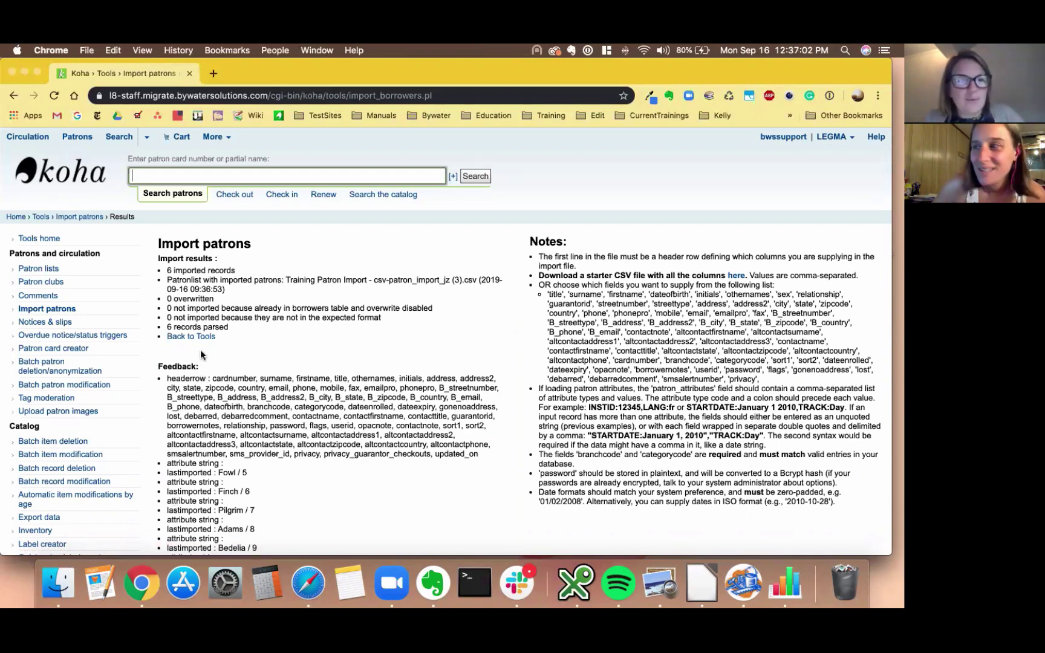
scroll(236, 271, down, 5)
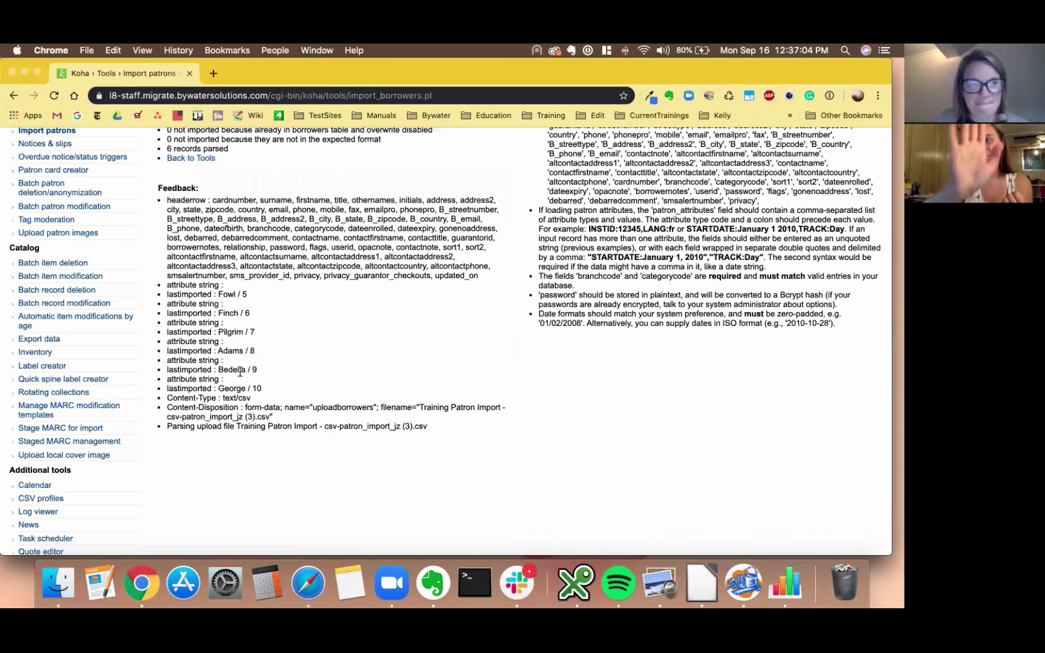
scroll(220, 371, down, 1)
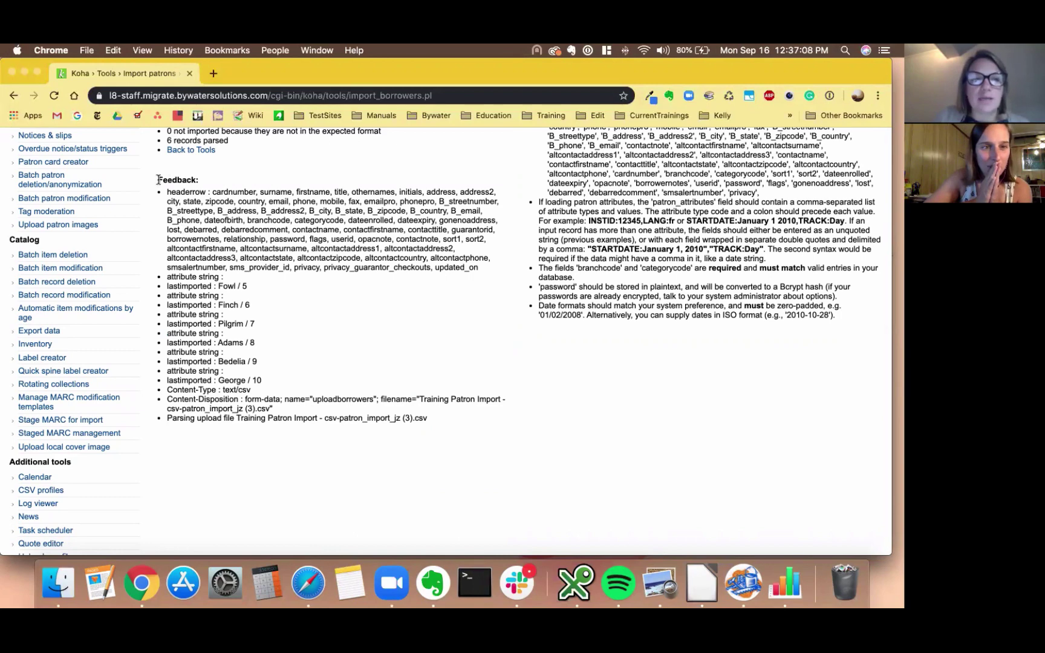
drag(159, 180, 505, 420)
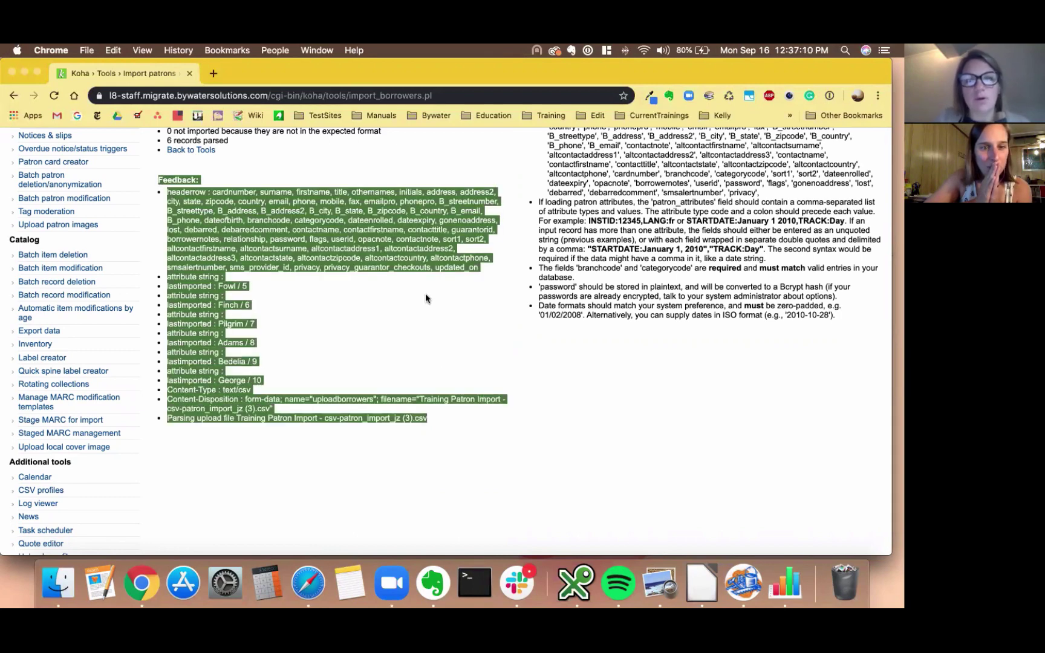
click(392, 294)
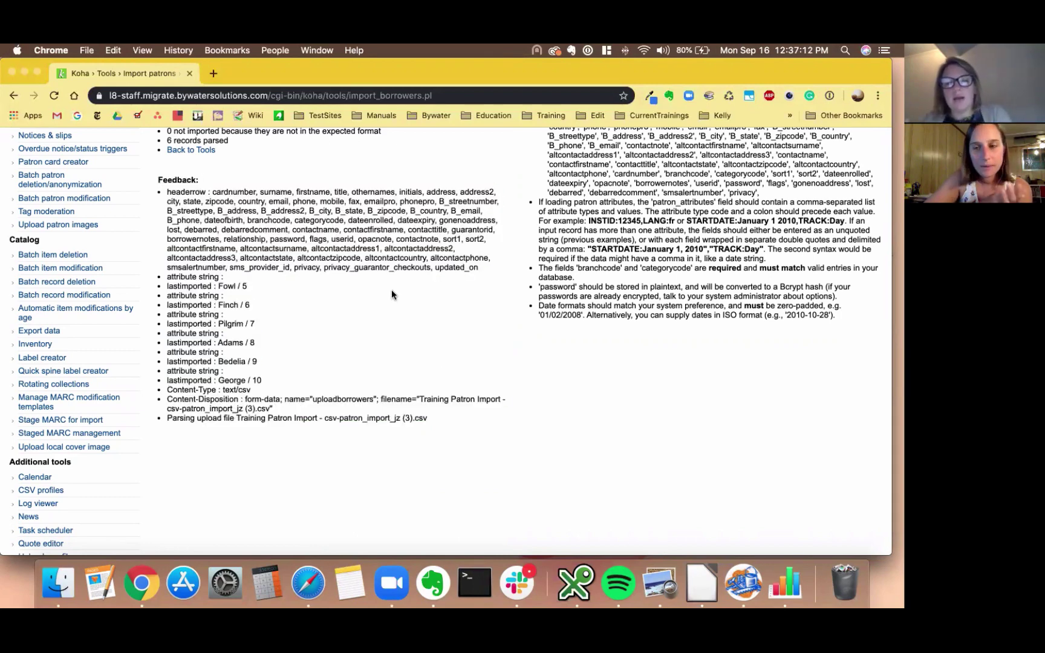